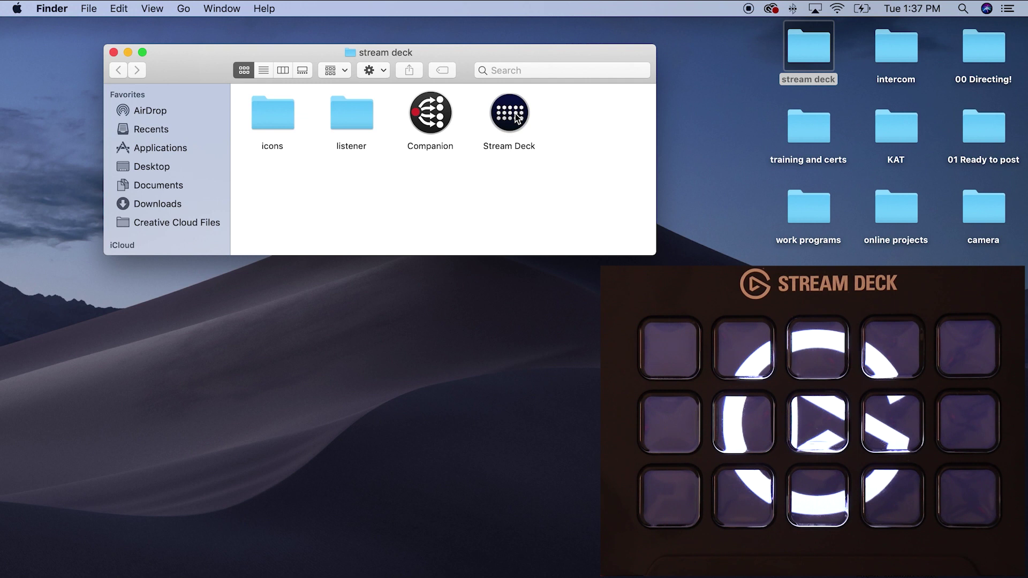
# Start the Companion server and open its admin page in Chrome at the Connections view
pyautogui.click(434, 110)
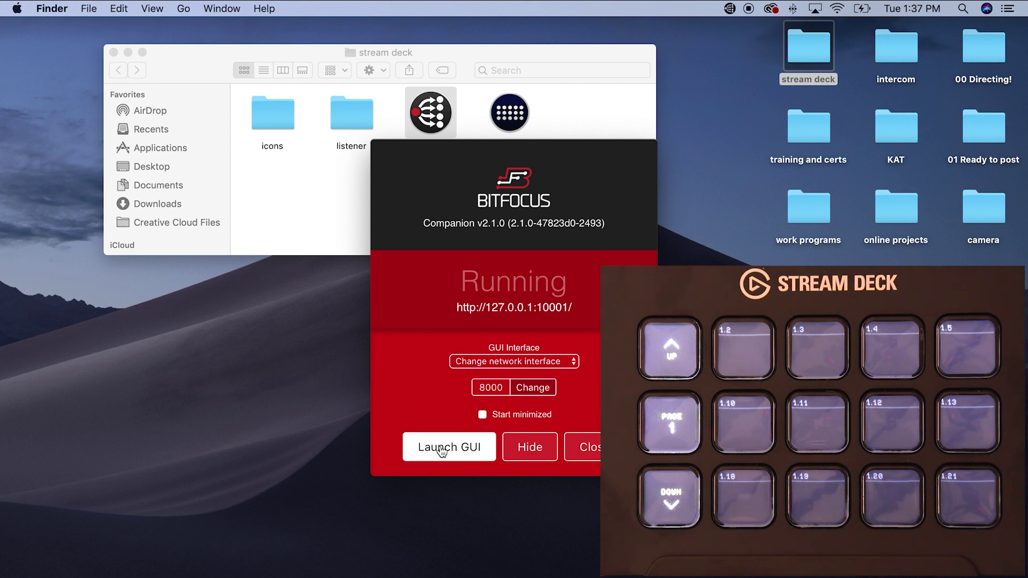
pyautogui.click(440, 451)
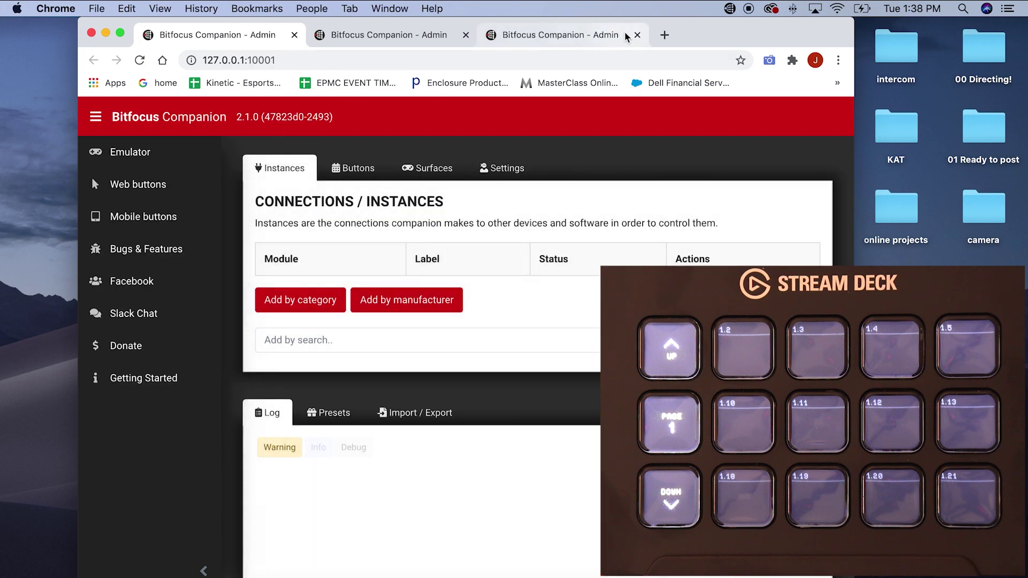
# Close the two duplicate Companion admin tabs and make the browser window full screen
pyautogui.click(637, 35)
pyautogui.click(465, 35)
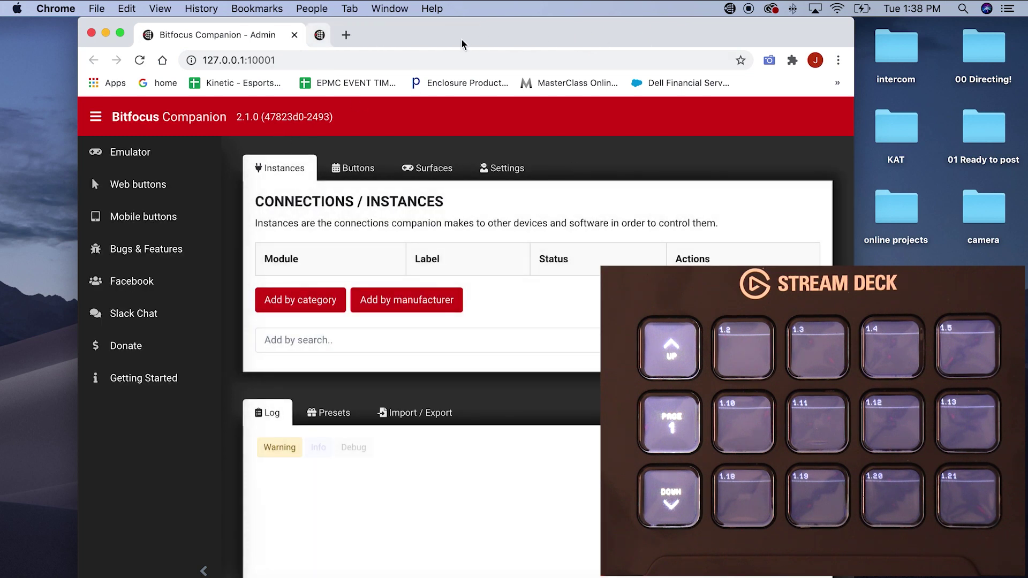
pyautogui.click(122, 34)
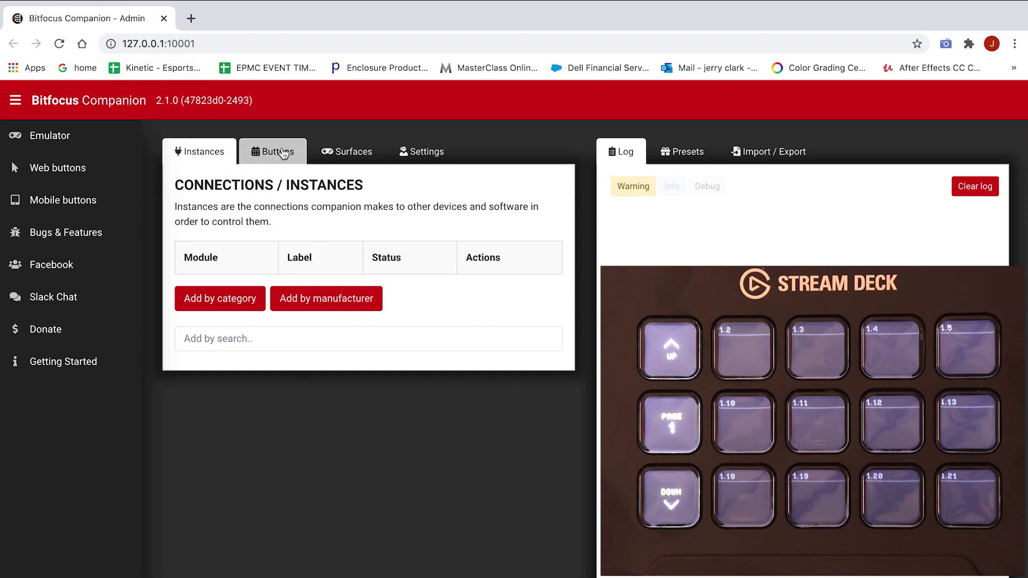
# Review the Settings and Surfaces tabs, then bring up the Stream Deck emulator
pyautogui.click(416, 155)
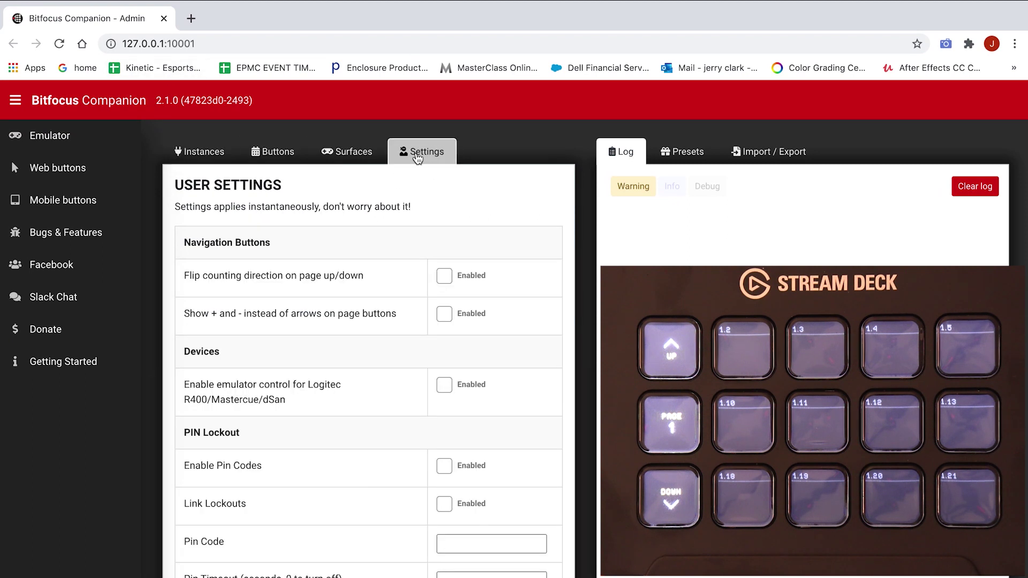
pyautogui.click(363, 155)
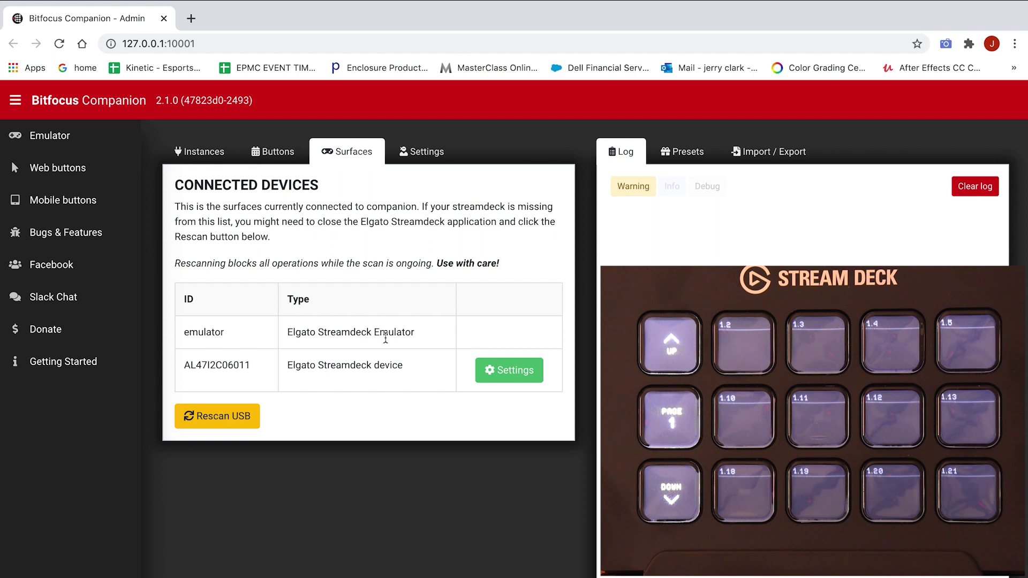
pyautogui.click(90, 146)
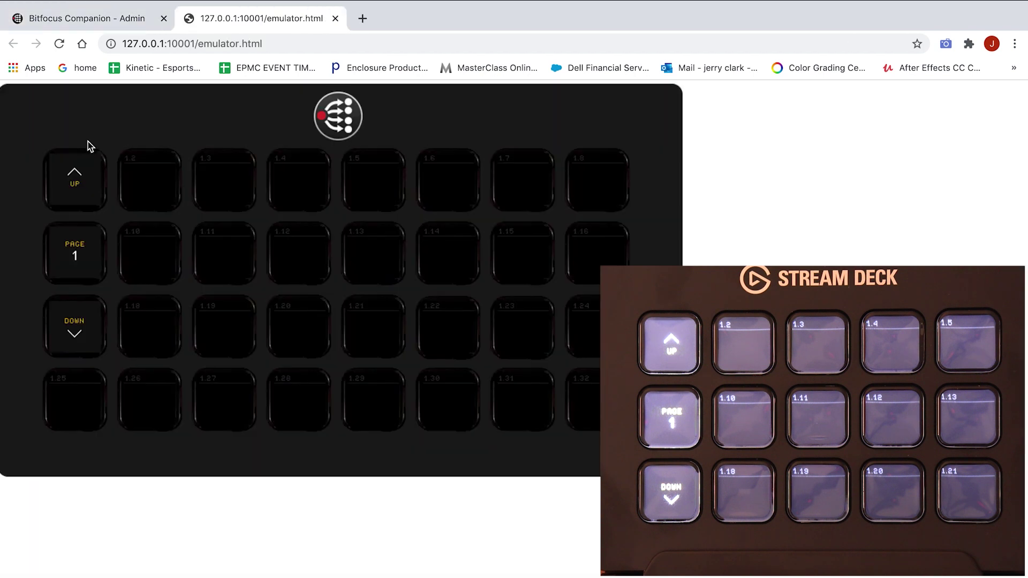
# Close the emulator tab, check the page 1 button layout, and return to Instances
pyautogui.click(336, 18)
pyautogui.click(289, 158)
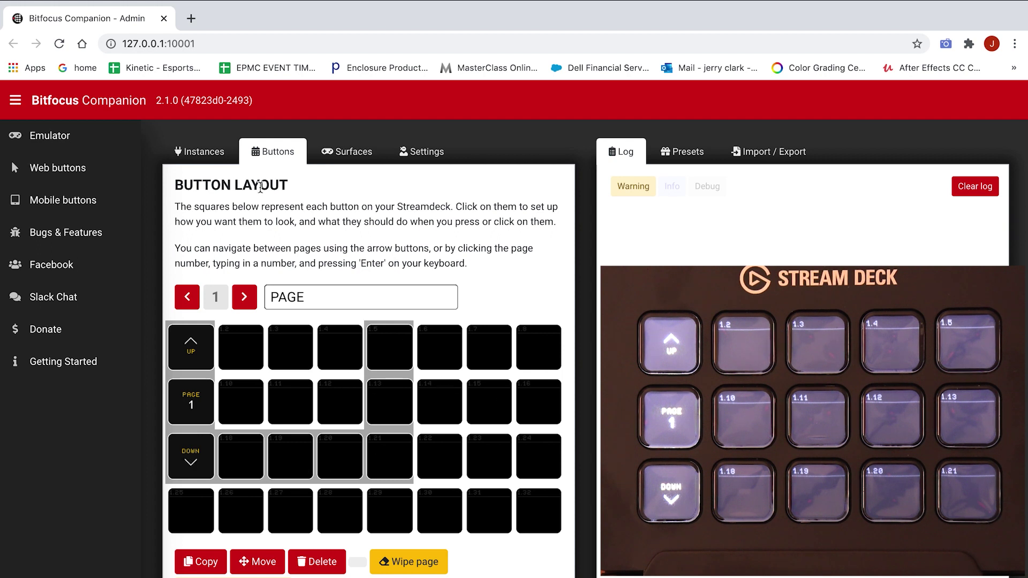
pyautogui.click(200, 152)
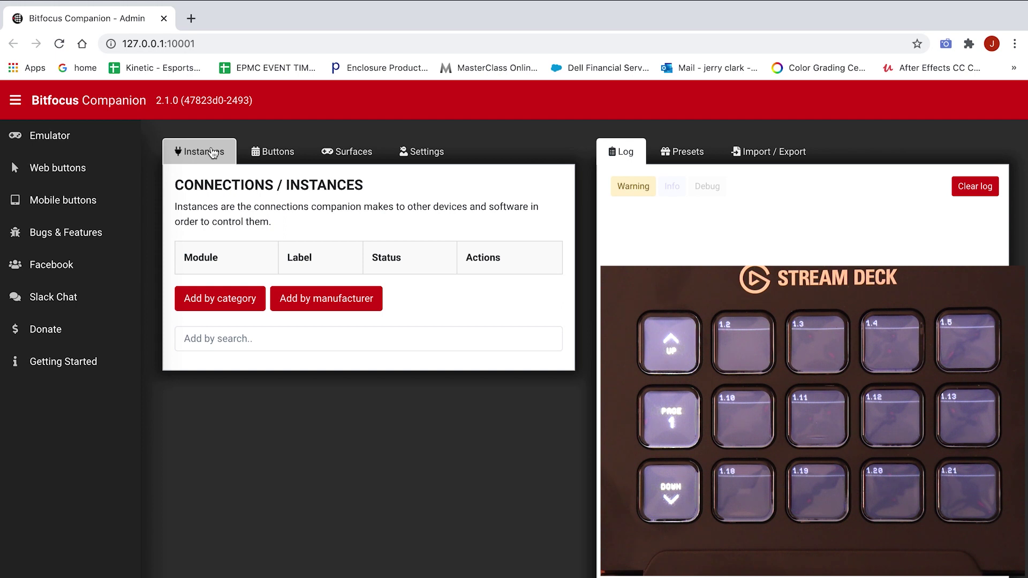
# Add a Figure 53 QLab connection found by searching 'qlab' and apply its settings
pyautogui.click(274, 336)
pyautogui.write('qlab')
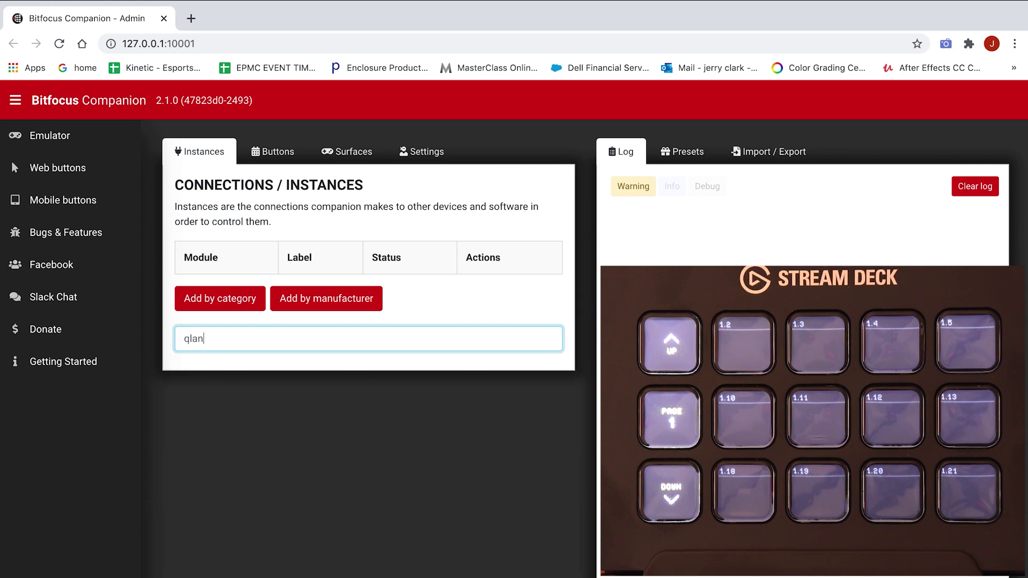
pyautogui.click(207, 375)
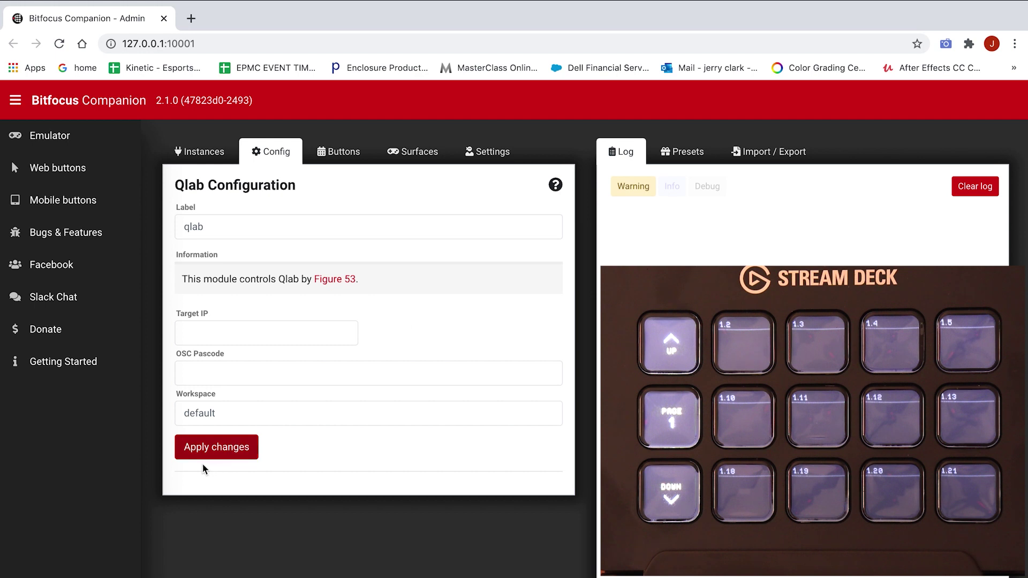
pyautogui.click(212, 454)
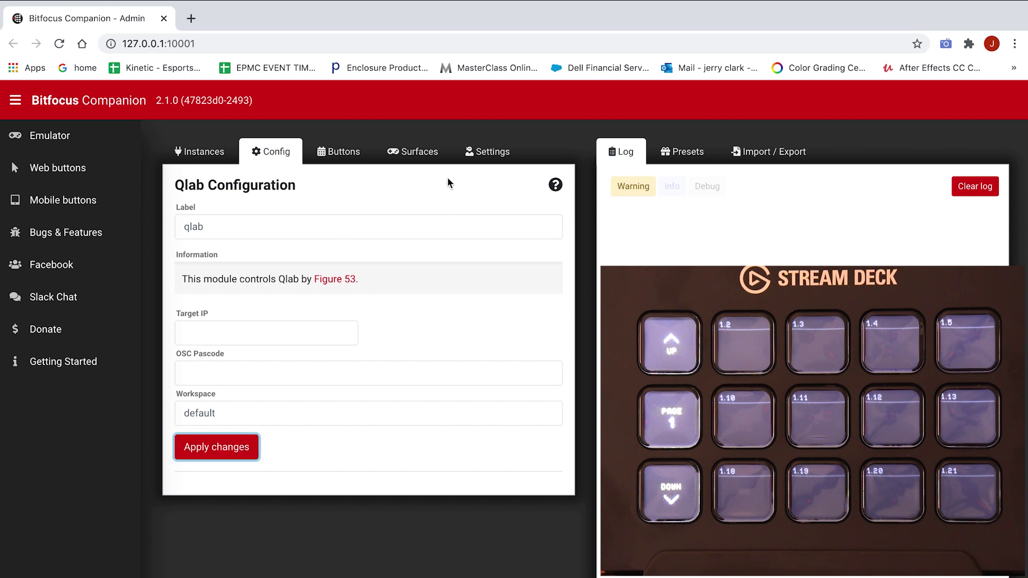
# Browse the Figure 53:QLab preset categories beside the button layout
pyautogui.click(340, 157)
pyautogui.click(690, 154)
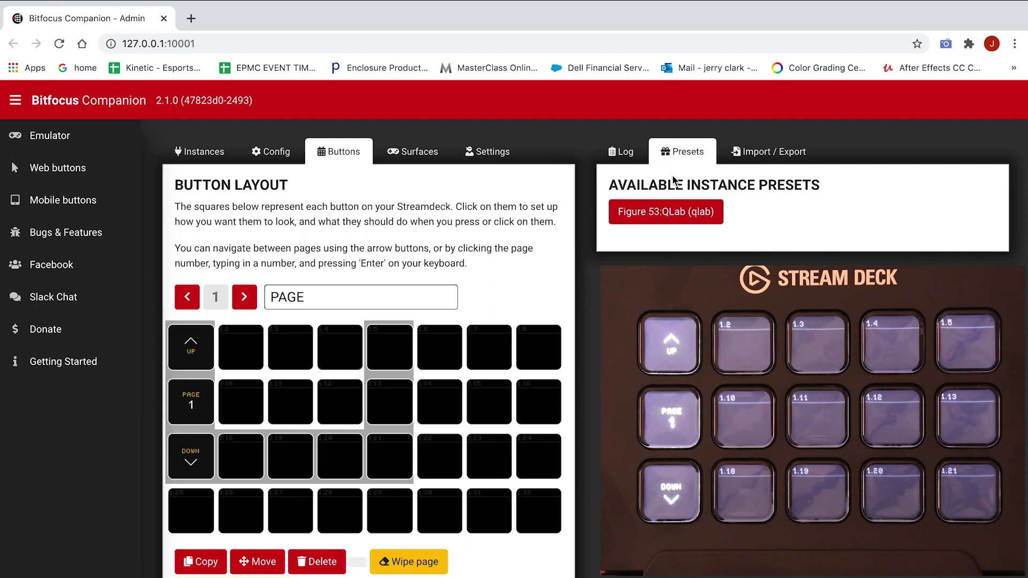
pyautogui.click(653, 209)
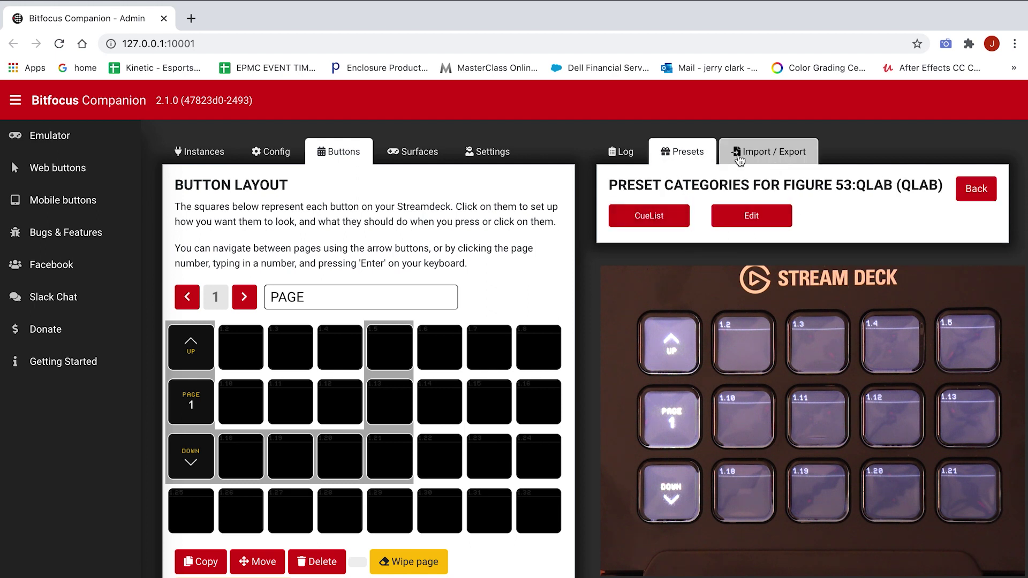
pyautogui.click(688, 153)
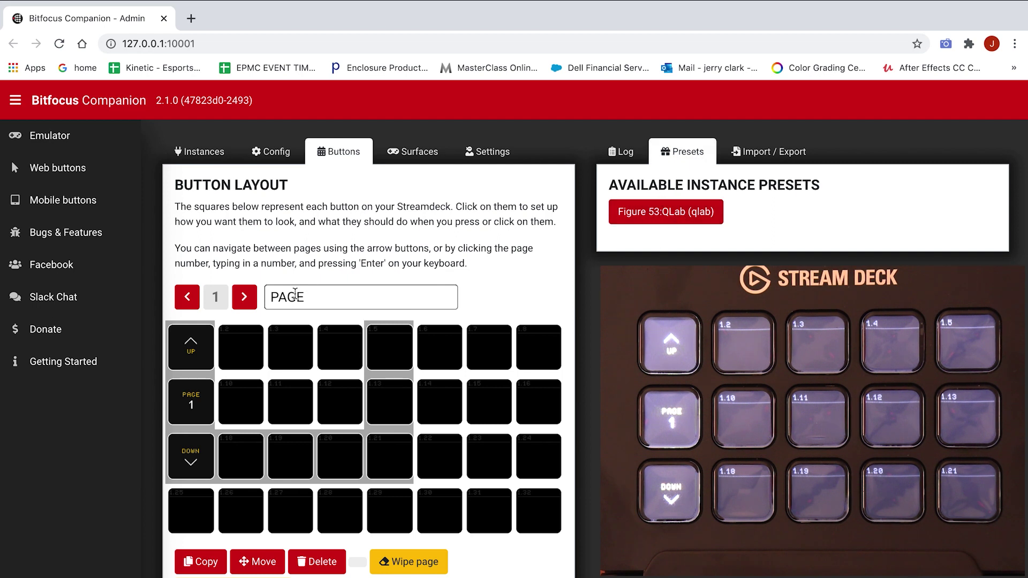
# Make key 1.2 a regular button with a 'qlab: GO' key-down action
pyautogui.click(247, 343)
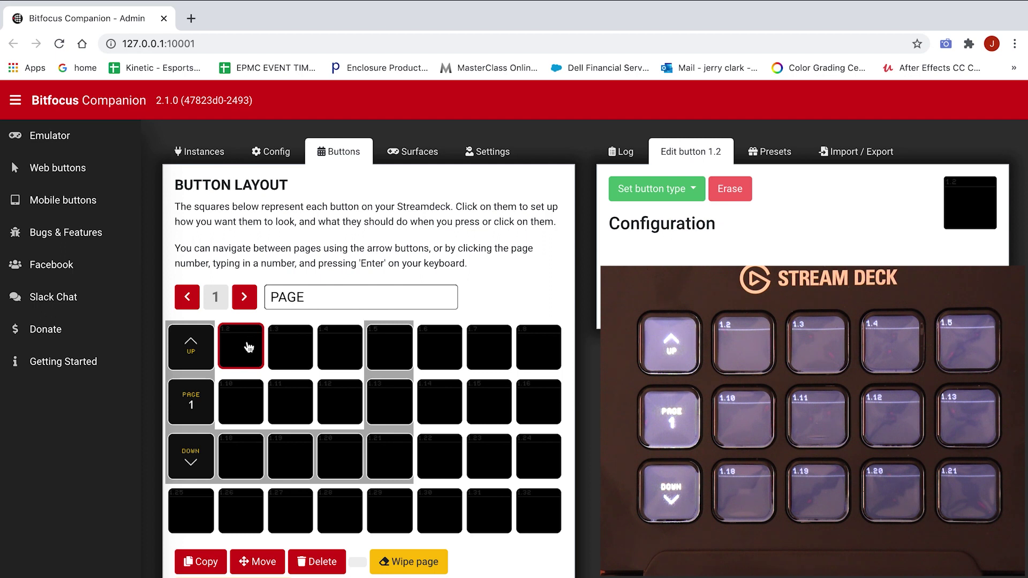
pyautogui.rightClick(247, 345)
pyautogui.click(240, 346)
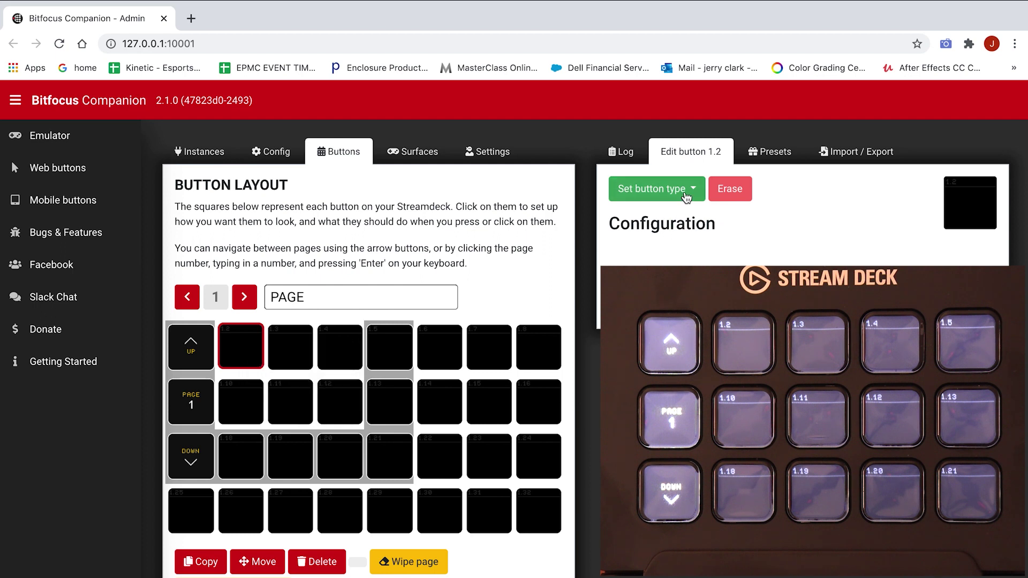
pyautogui.click(656, 189)
pyautogui.click(668, 217)
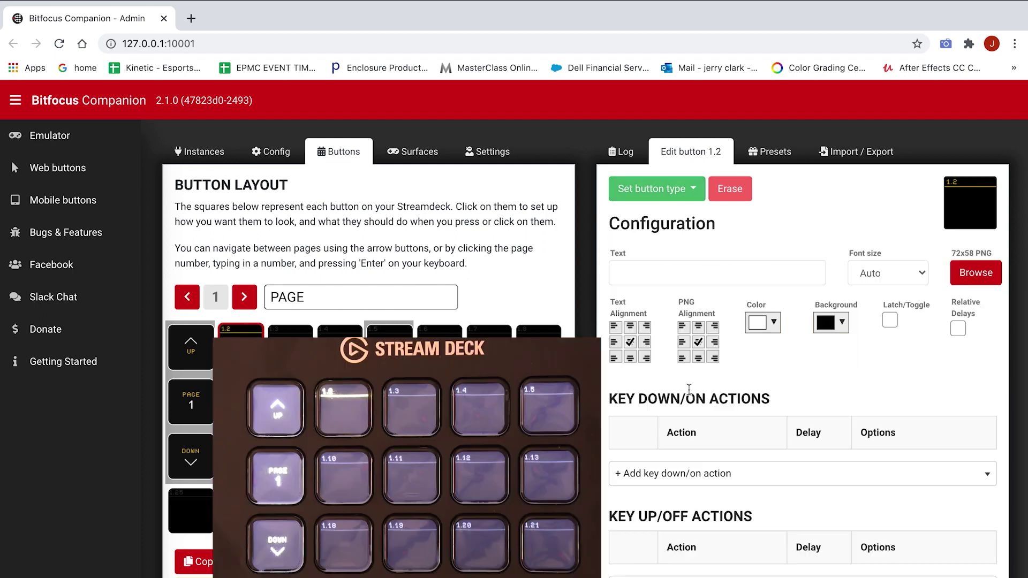
pyautogui.scroll(-2, 655, 374)
pyautogui.click(848, 372)
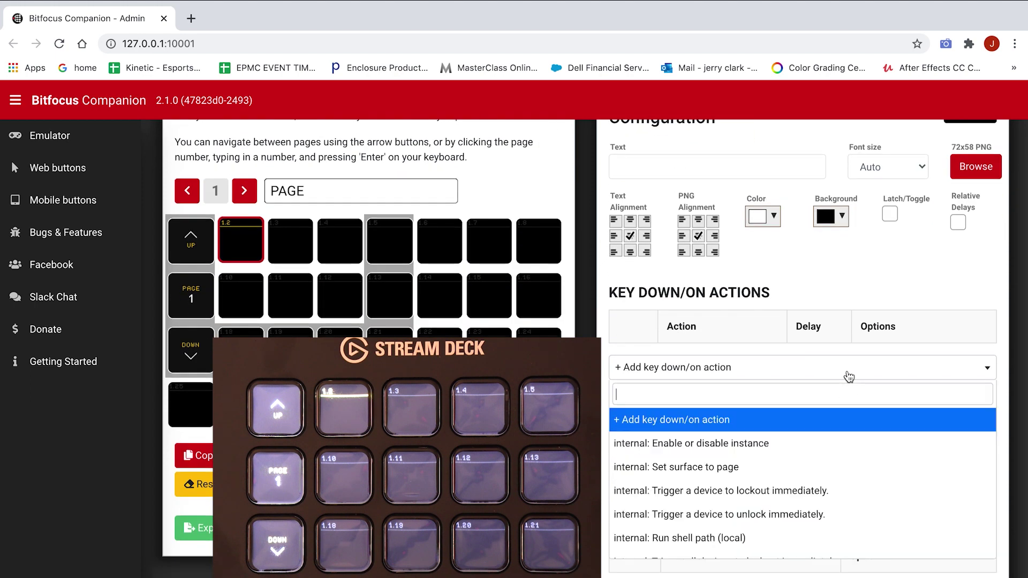
pyautogui.write('ql')
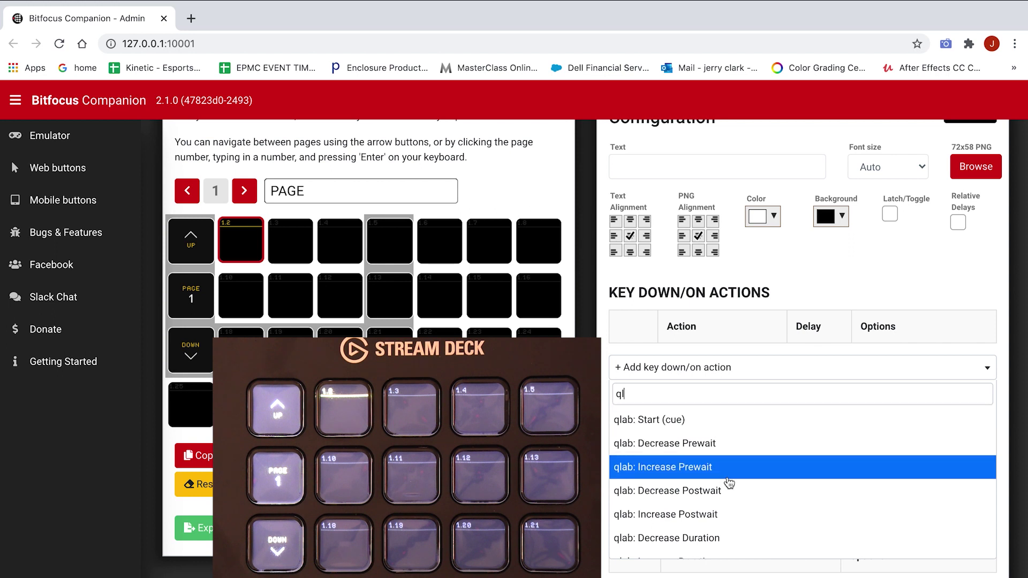
pyautogui.scroll(-7, 734, 493)
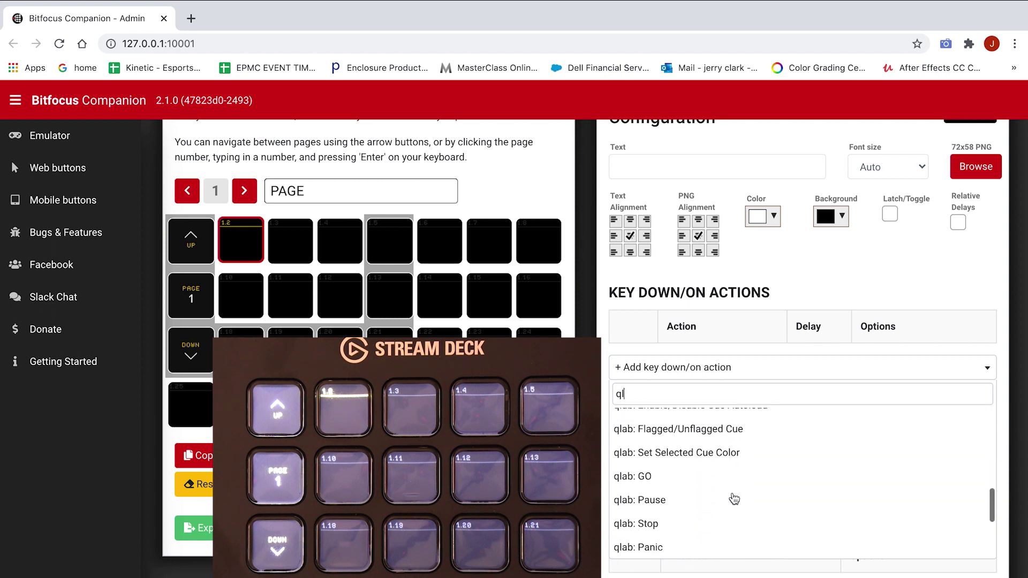
pyautogui.scroll(-3, 734, 499)
pyautogui.scroll(3, 733, 499)
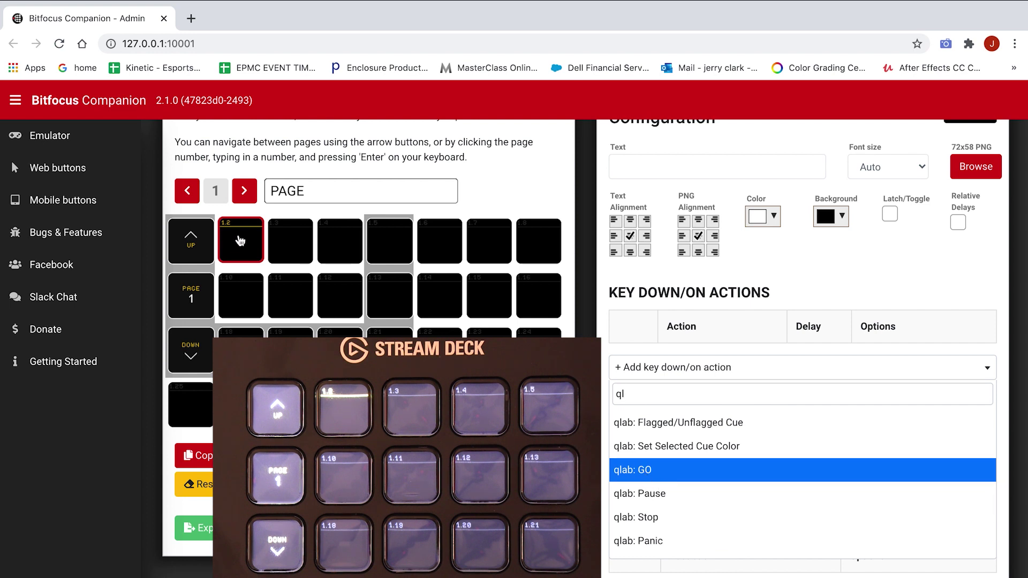
pyautogui.click(644, 474)
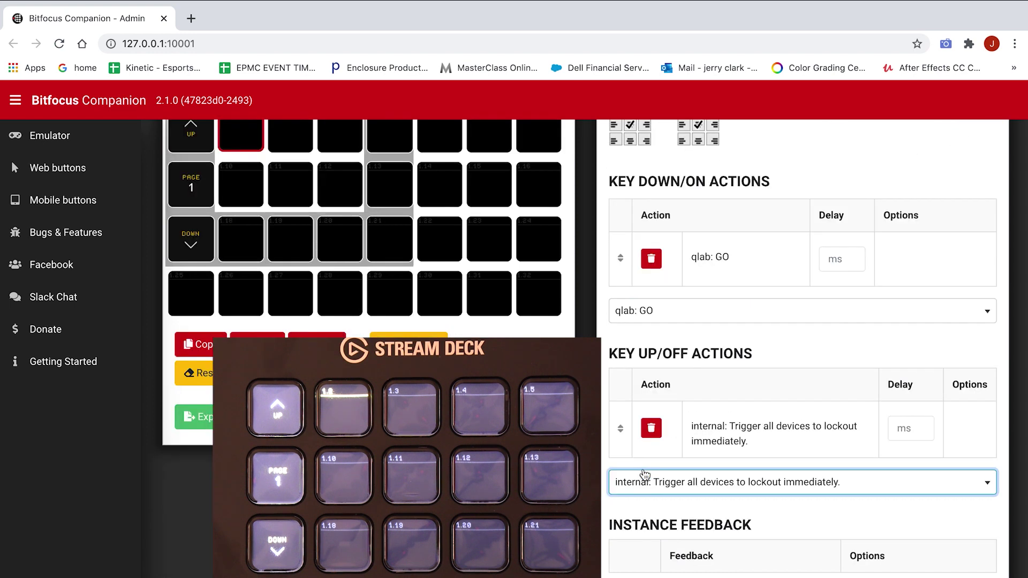
pyautogui.scroll(4, 323, 284)
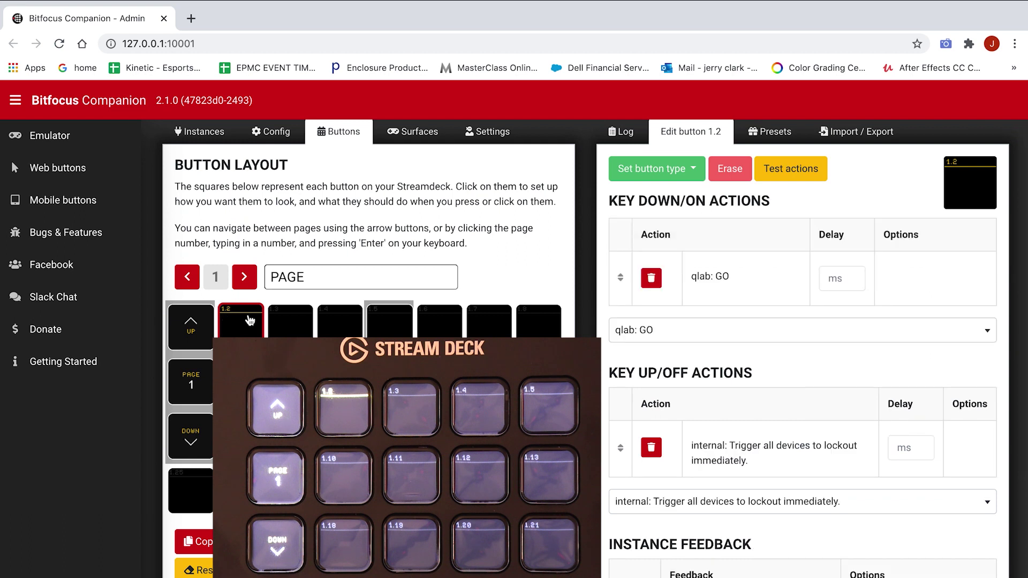
# Erase key 1.2 back to empty and bring up the instance presets
pyautogui.click(304, 324)
pyautogui.click(247, 318)
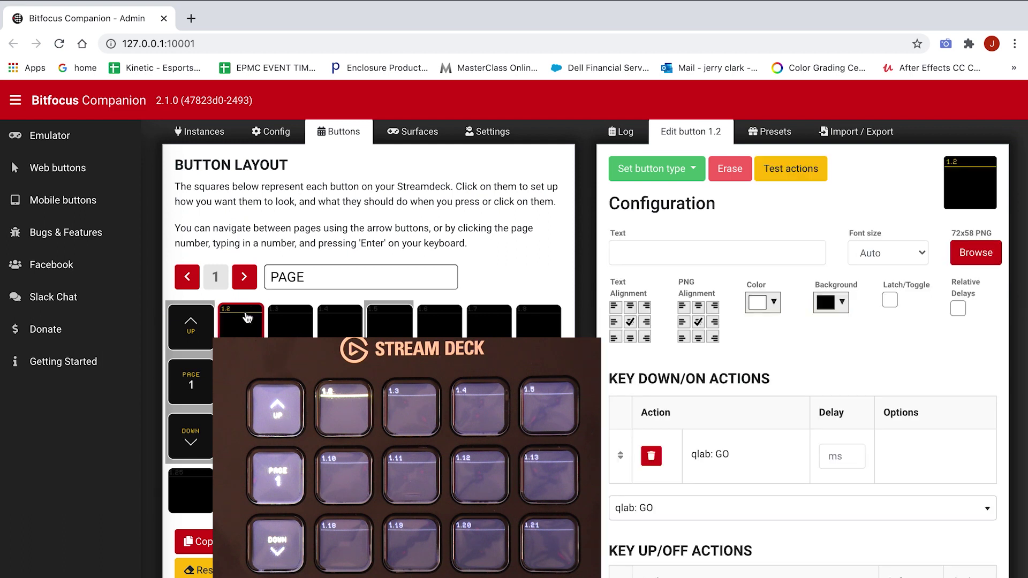
pyautogui.click(302, 324)
pyautogui.click(247, 321)
pyautogui.press('Delete')
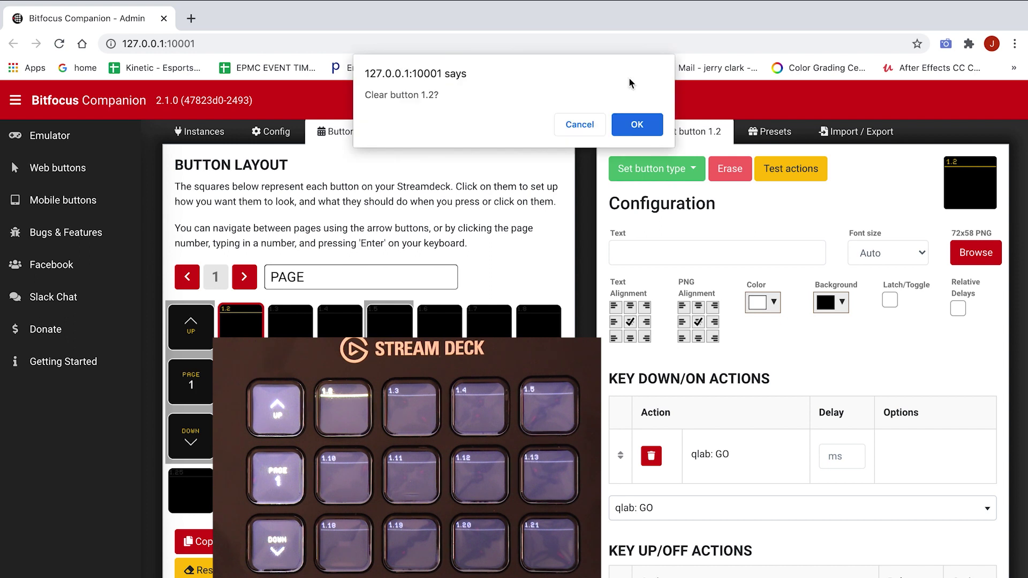
pyautogui.click(637, 124)
pyautogui.click(770, 134)
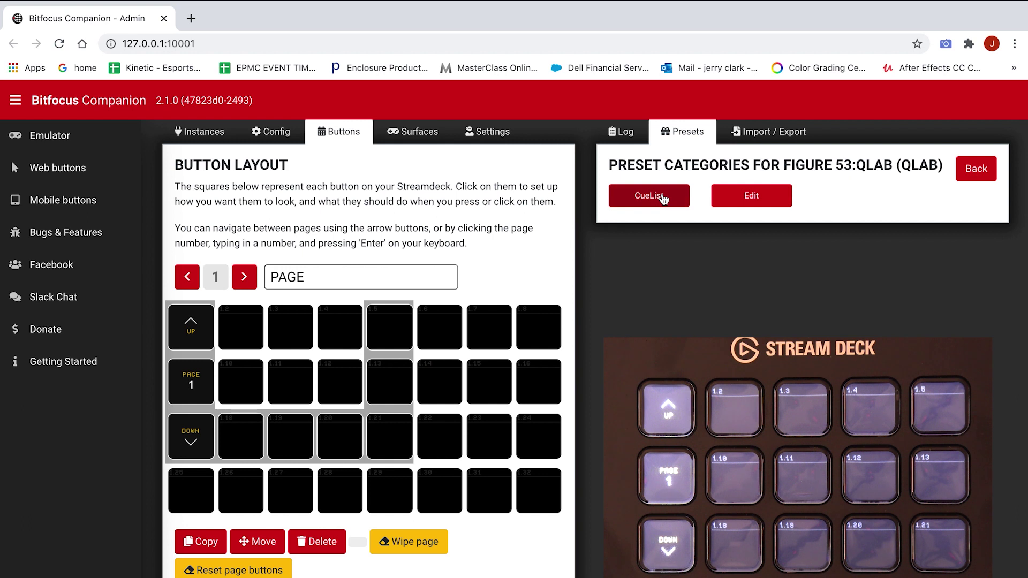
# Place QLab Play, Pause, Stop, Panic, Previous and Next Cue presets on keys 1.2–1.5, 1.10–1.11, then close the admin
pyautogui.click(638, 204)
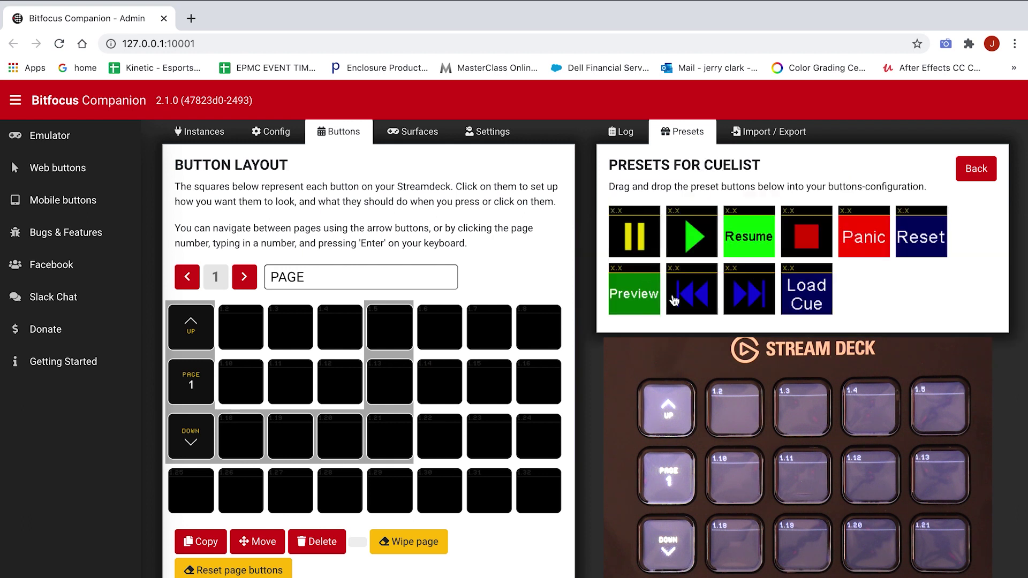
pyautogui.moveTo(695, 235); pyautogui.dragTo(239, 329)
pyautogui.moveTo(622, 249); pyautogui.dragTo(297, 334)
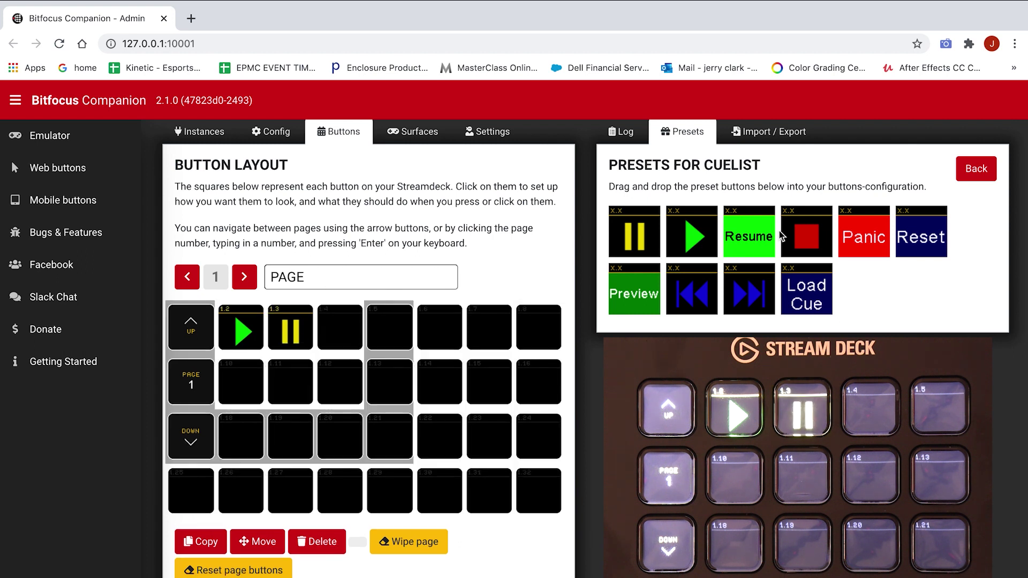
pyautogui.moveTo(788, 236); pyautogui.dragTo(337, 327)
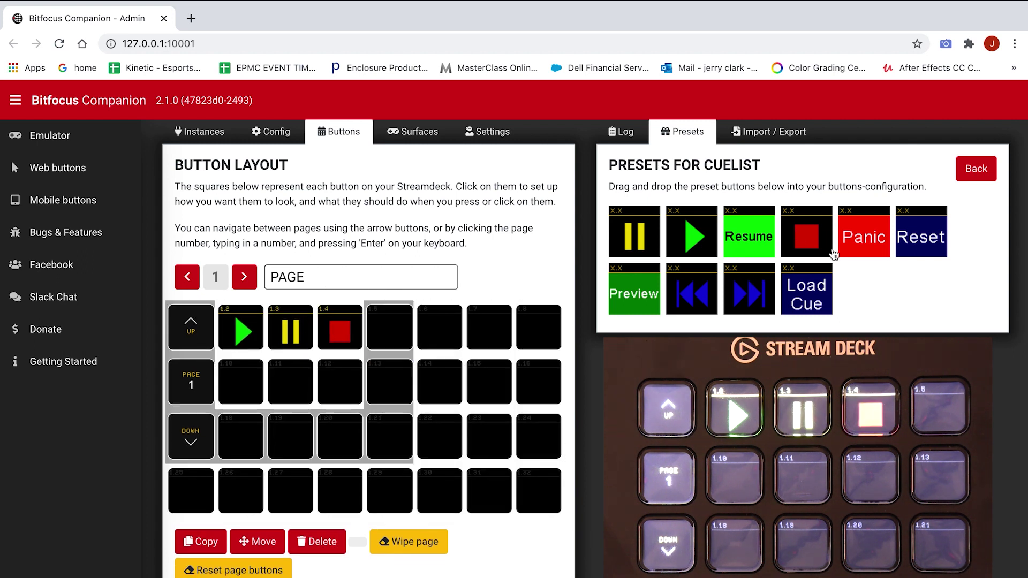
pyautogui.moveTo(843, 250); pyautogui.dragTo(390, 329)
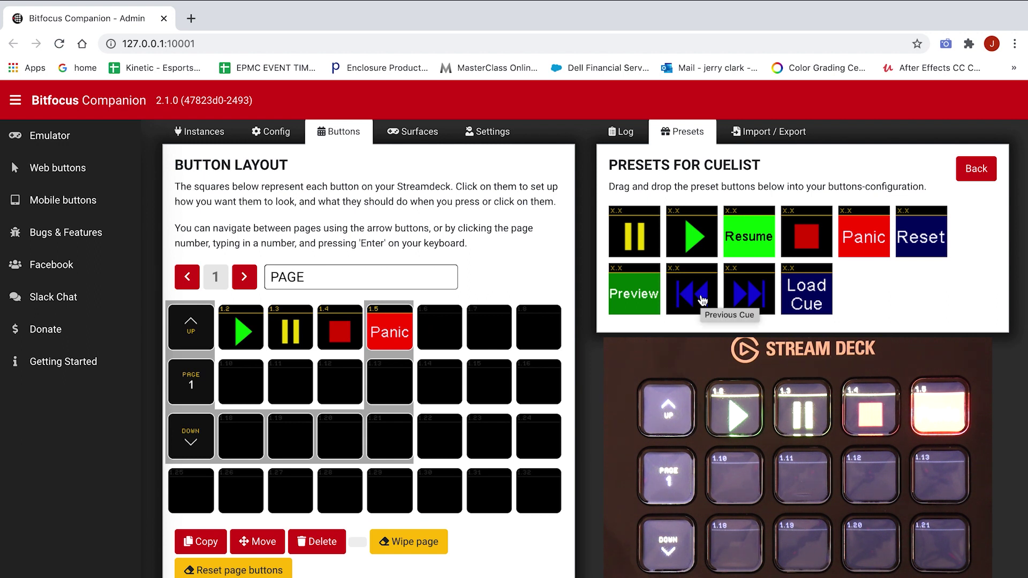
pyautogui.moveTo(703, 301); pyautogui.dragTo(244, 381)
pyautogui.moveTo(616, 321); pyautogui.dragTo(290, 381)
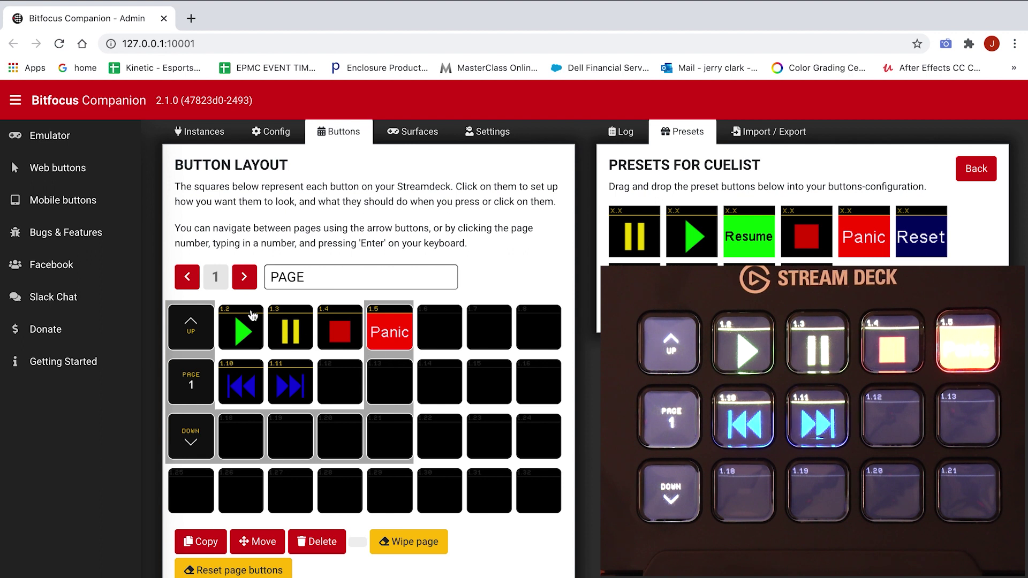
pyautogui.moveTo(2, 4)
pyautogui.click(10, 25)
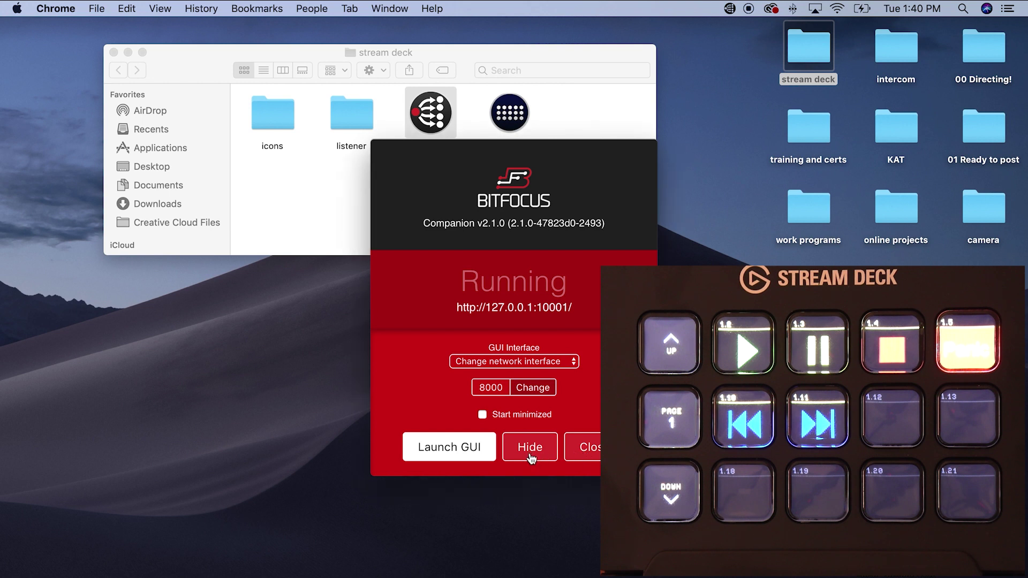
# Hide the Companion launcher and close the stream deck Finder window
pyautogui.click(530, 447)
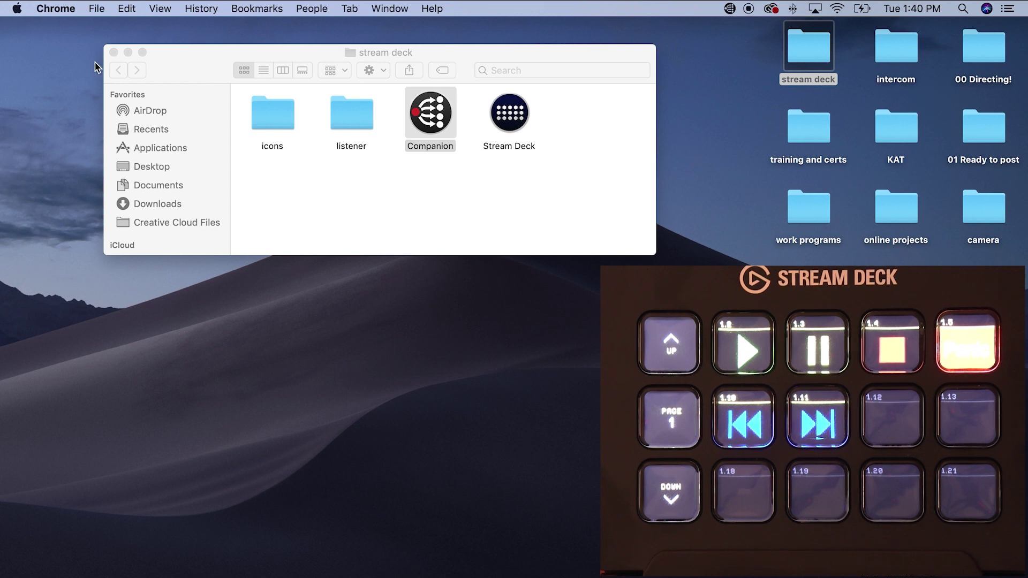
pyautogui.click(114, 52)
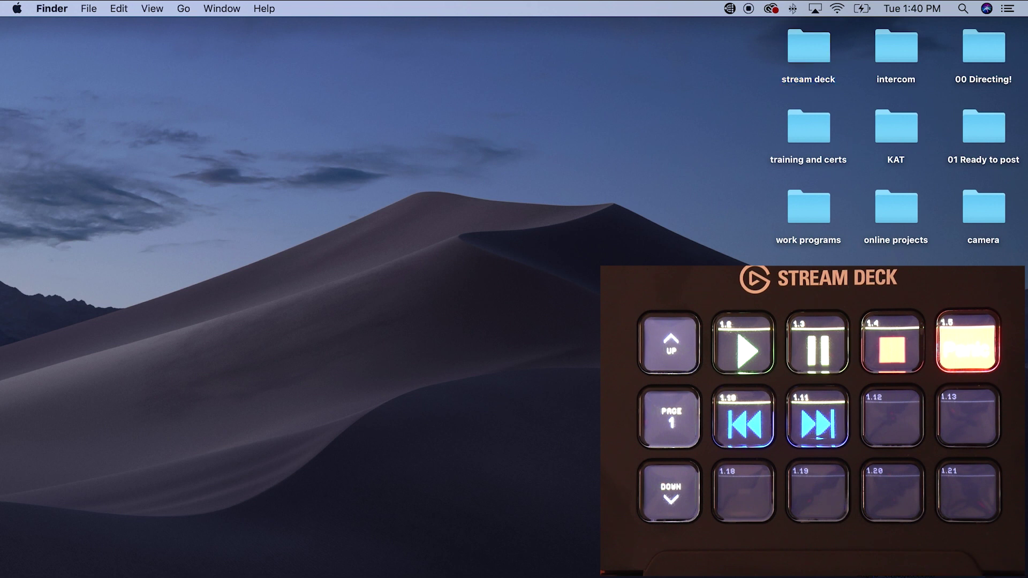
# Launch QLab through Spotlight and open the recent demo.qlab4 workspace
pyautogui.press('super+space')
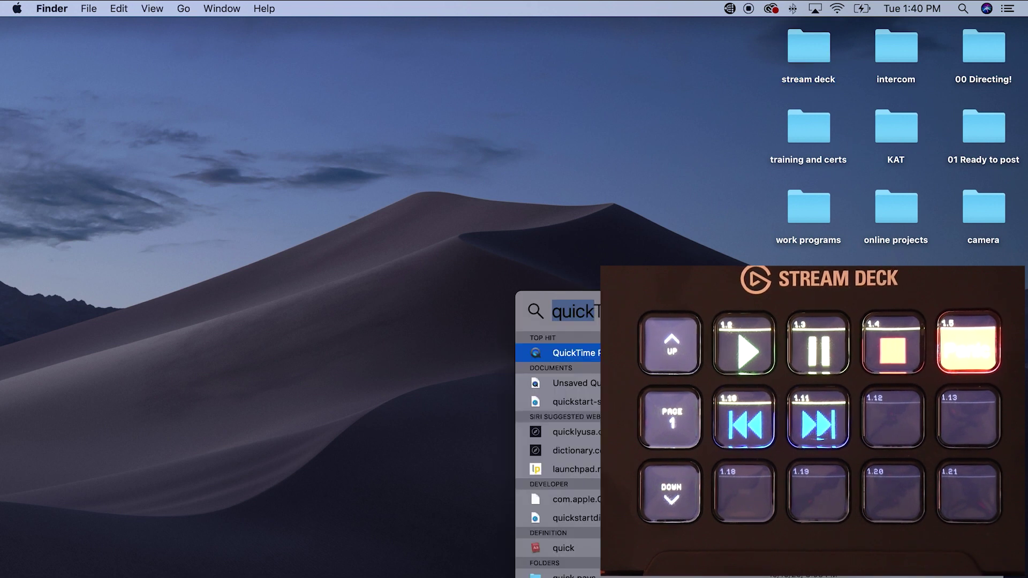
pyautogui.write('qlab')
pyautogui.press('Return')
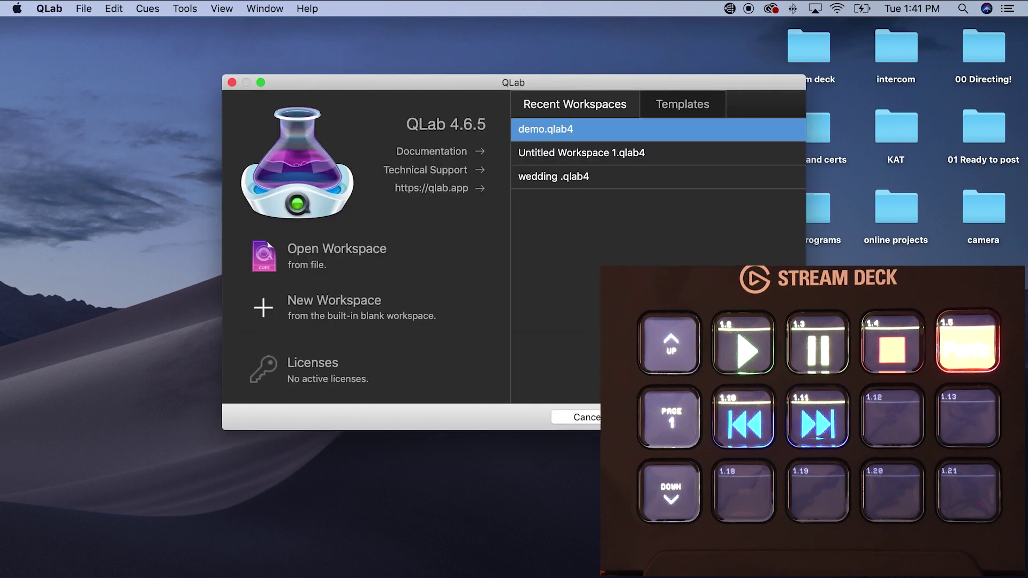
pyautogui.press('Return')
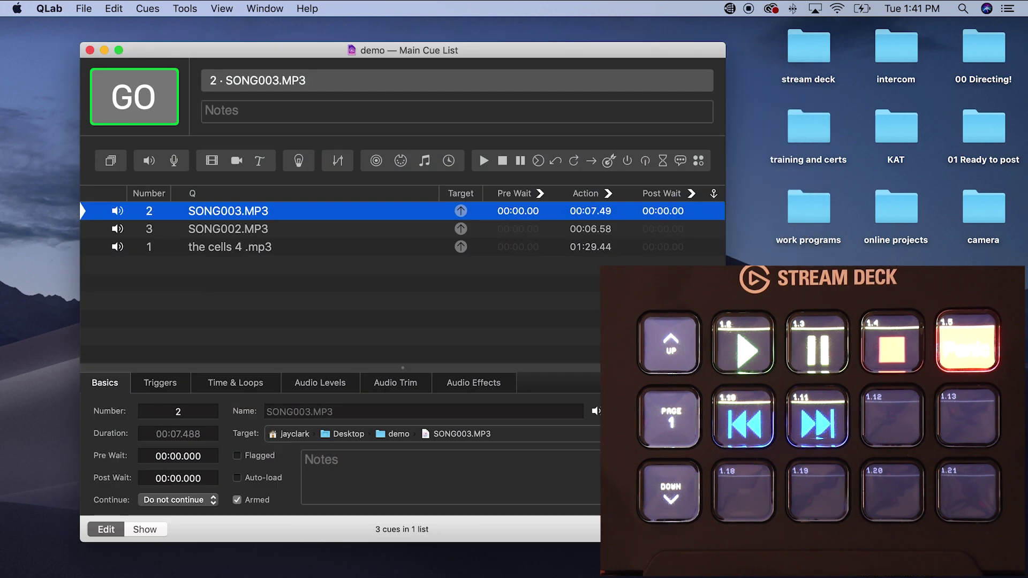
pyautogui.press('Down')
pyautogui.press('Down')
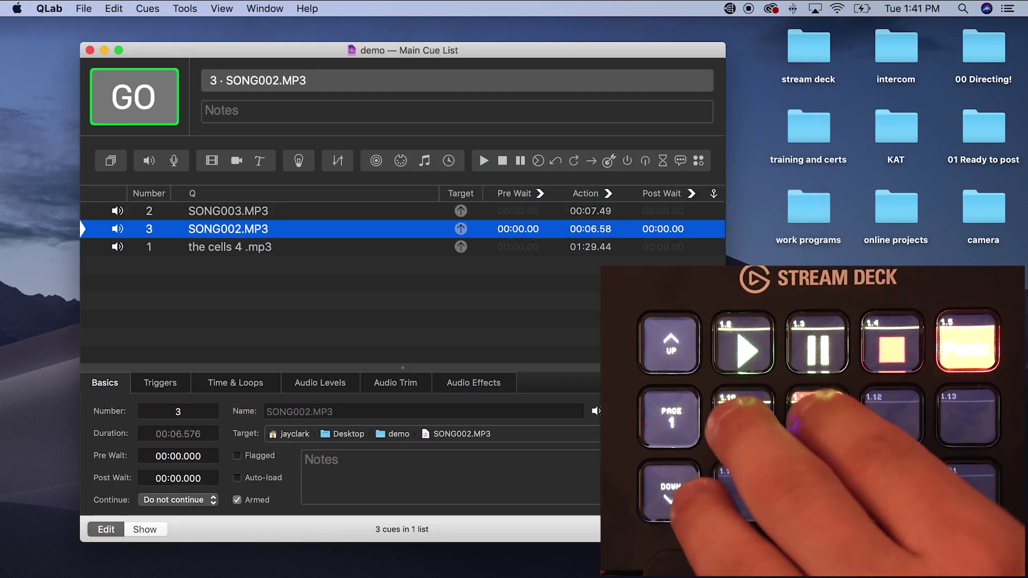
pyautogui.press('Up')
pyautogui.press('Up')
pyautogui.press('Down')
pyautogui.press('Down')
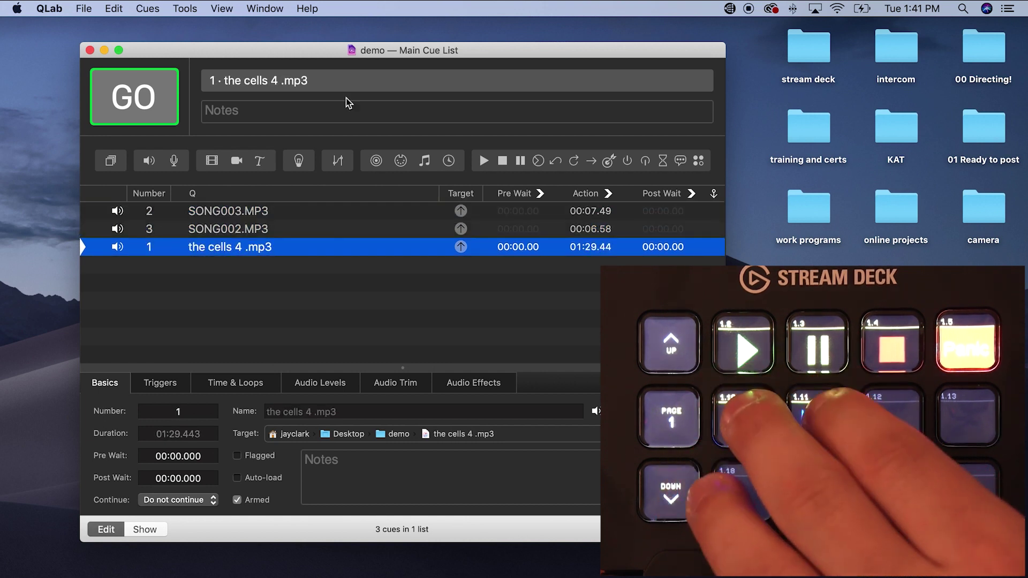
pyautogui.press('Up')
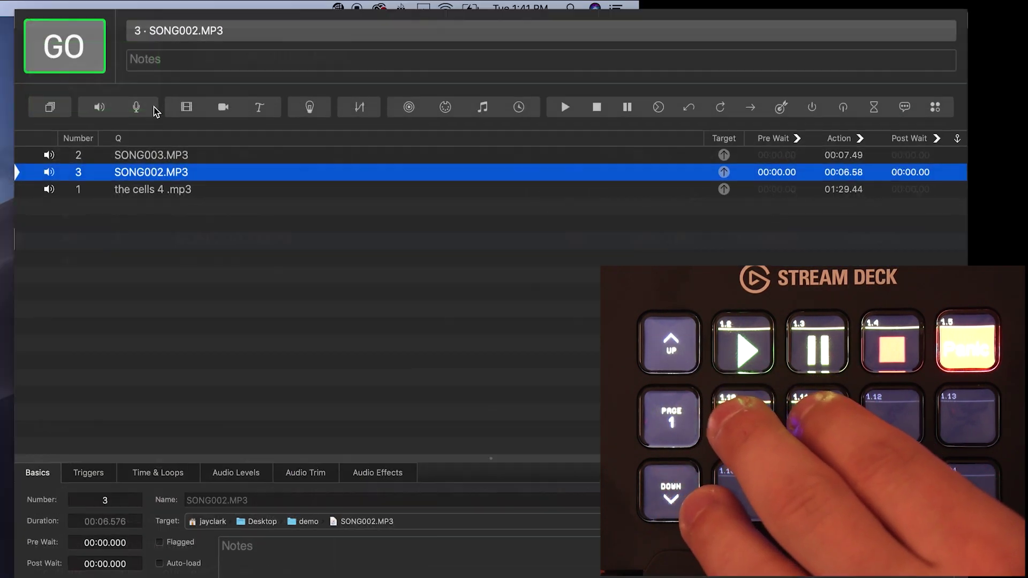
pyautogui.press('Down')
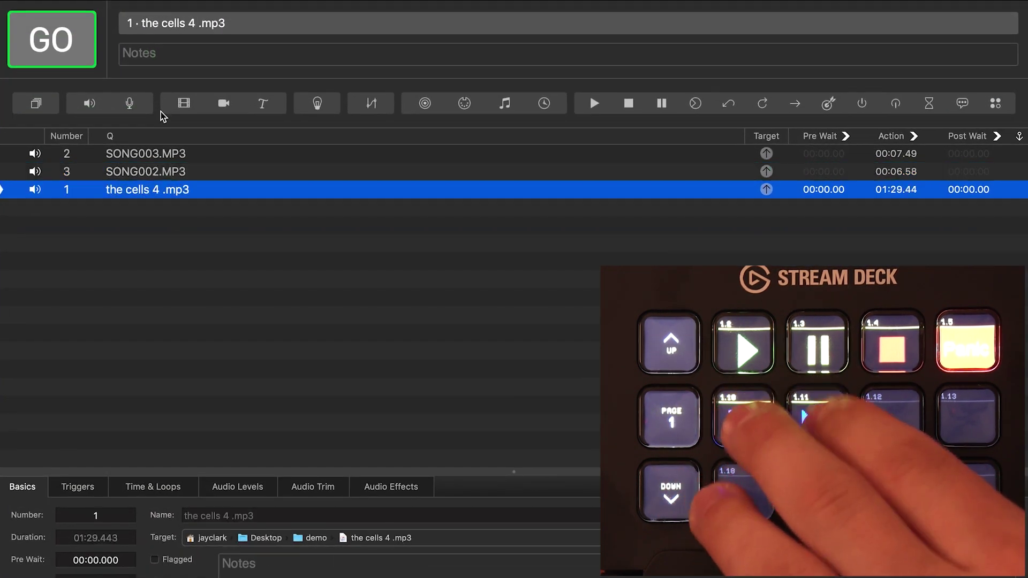
pyautogui.press('Up')
pyautogui.press('Up')
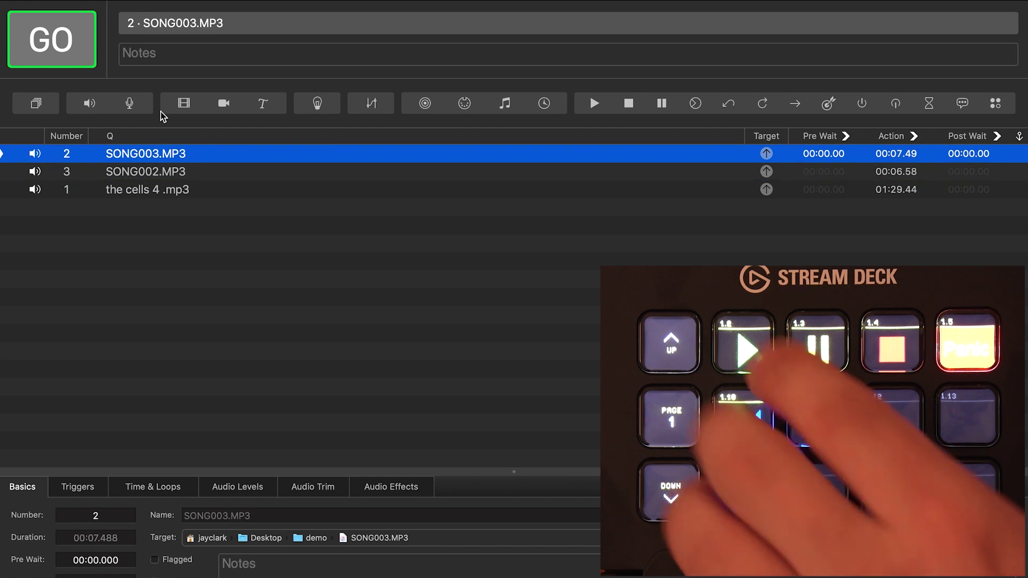
pyautogui.press('space')
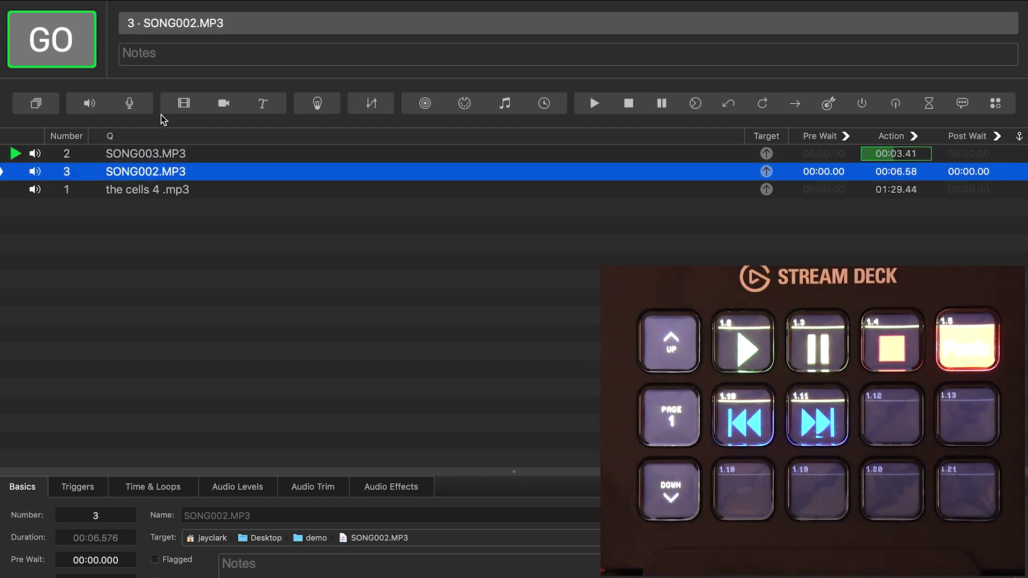
pyautogui.press('Escape')
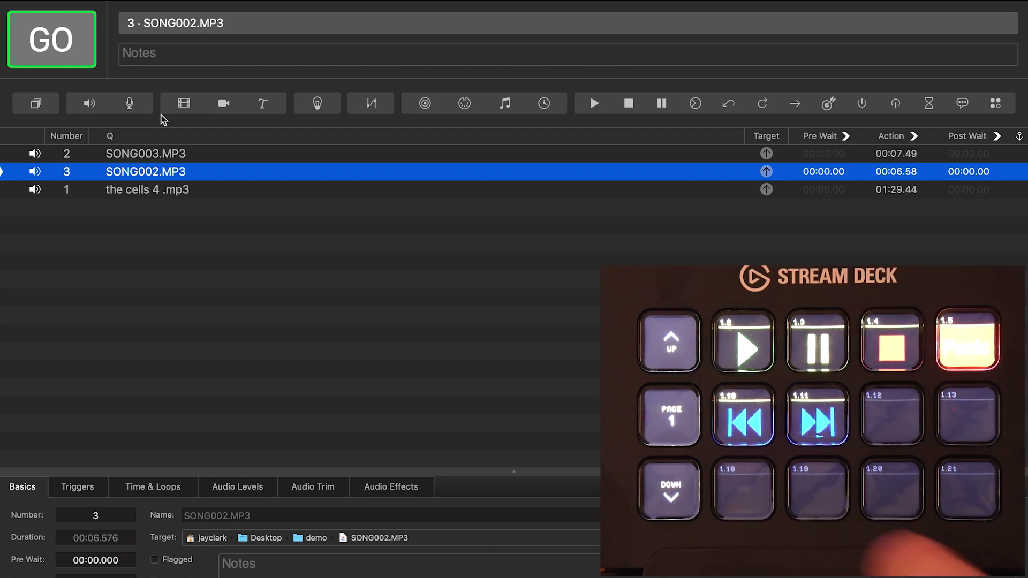
pyautogui.press('space')
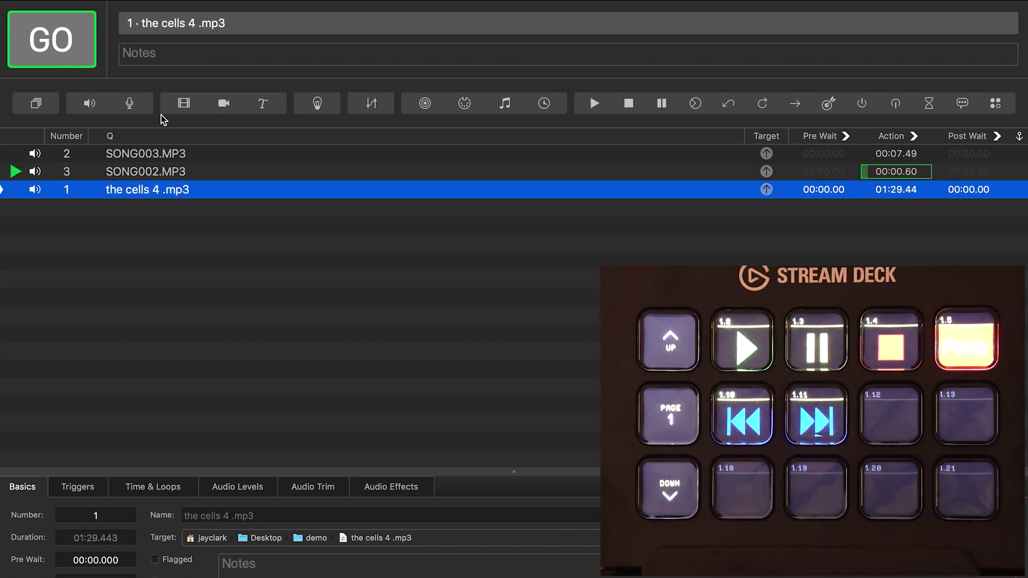
pyautogui.press('Escape')
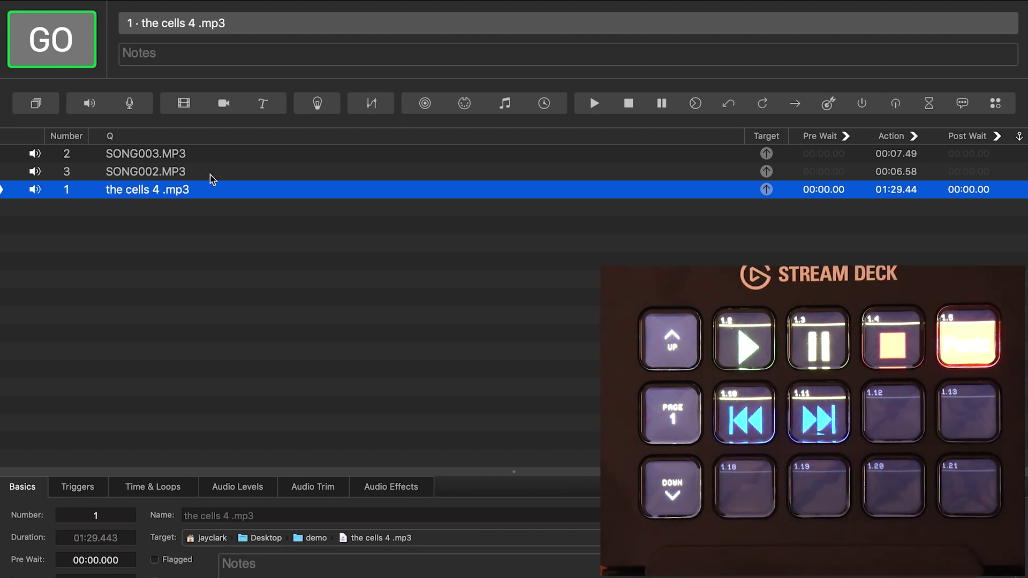
pyautogui.moveTo(49, 5)
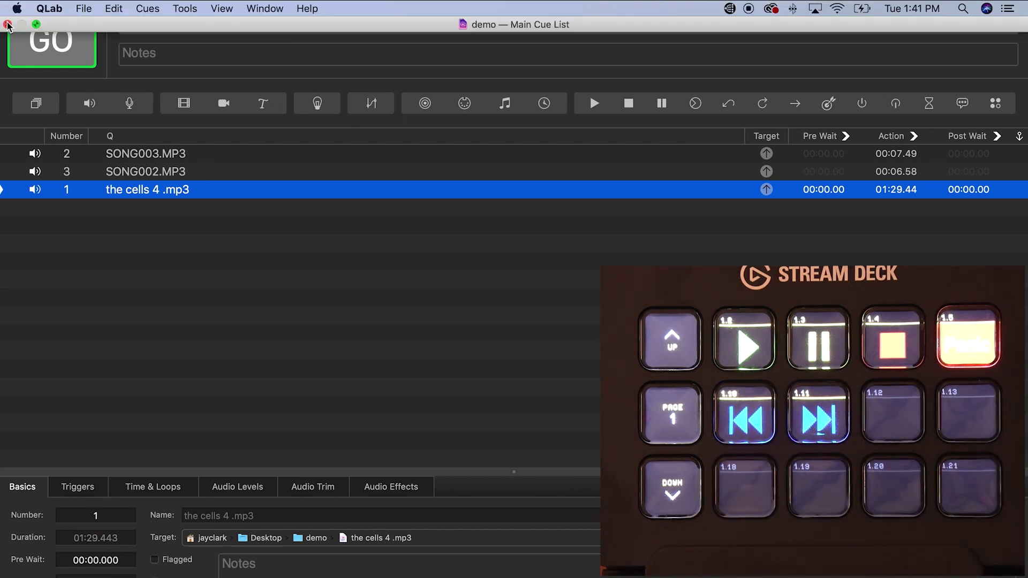
# Close the demo workspace and welcome window, then quit QLab
pyautogui.click(8, 24)
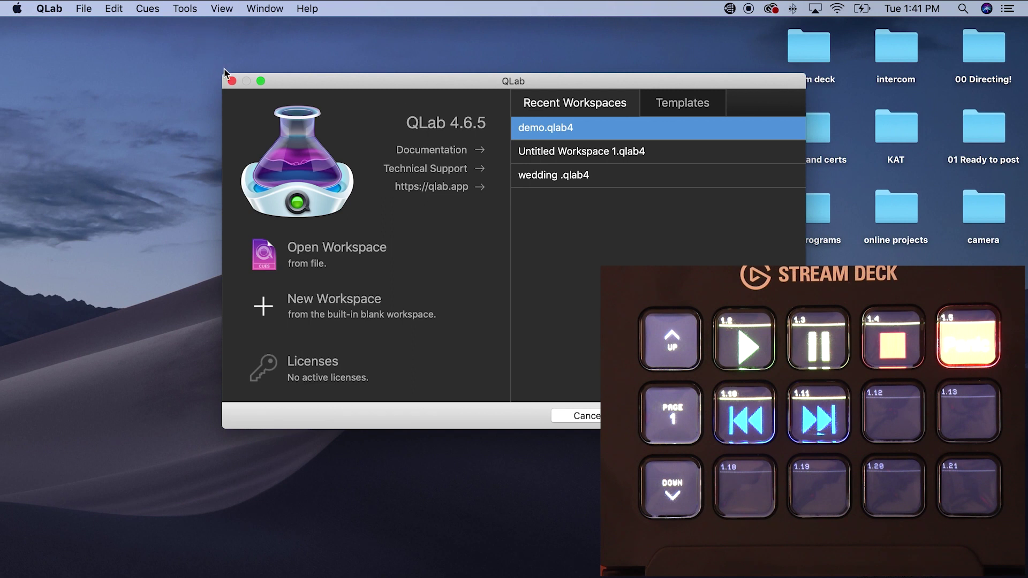
pyautogui.click(233, 81)
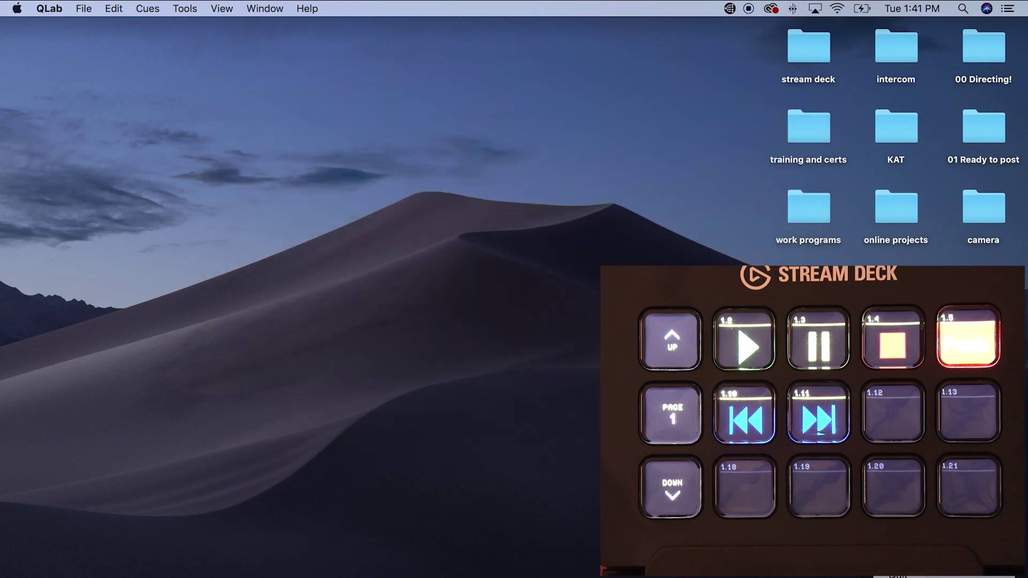
pyautogui.click(894, 576)
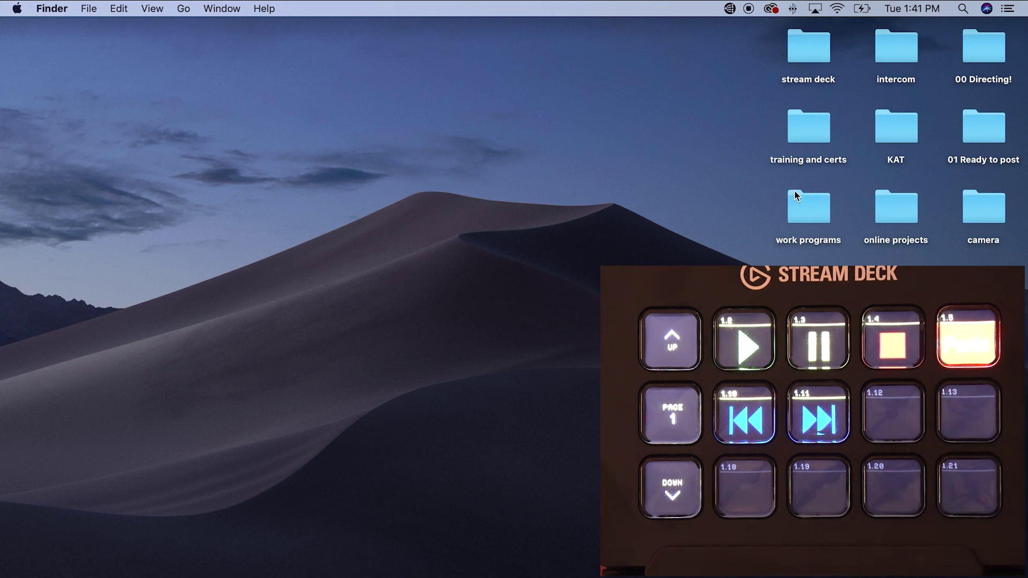
# Open the stream deck folder and launch the Stream Deck app
pyautogui.doubleClick(804, 43)
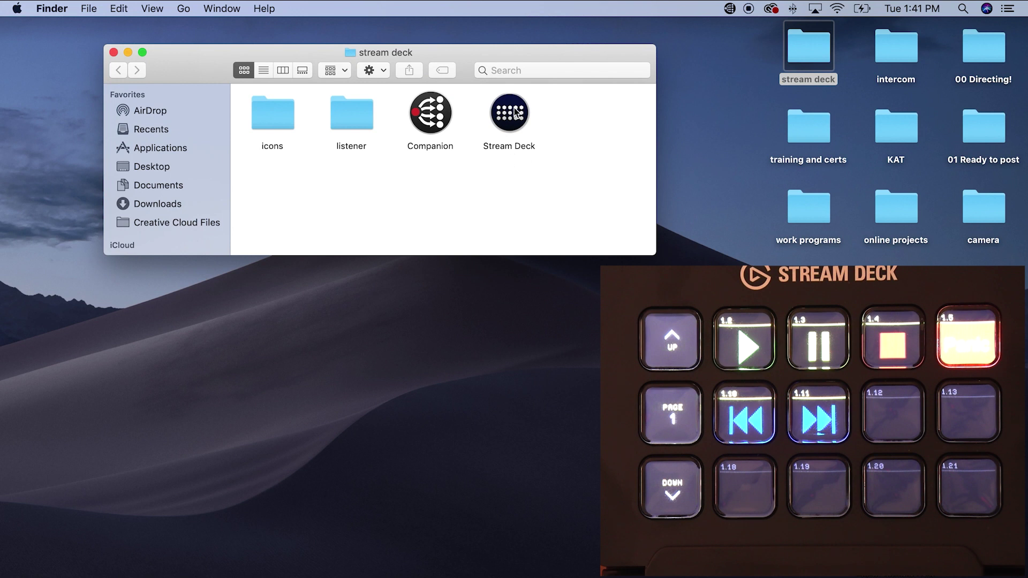
pyautogui.click(513, 111)
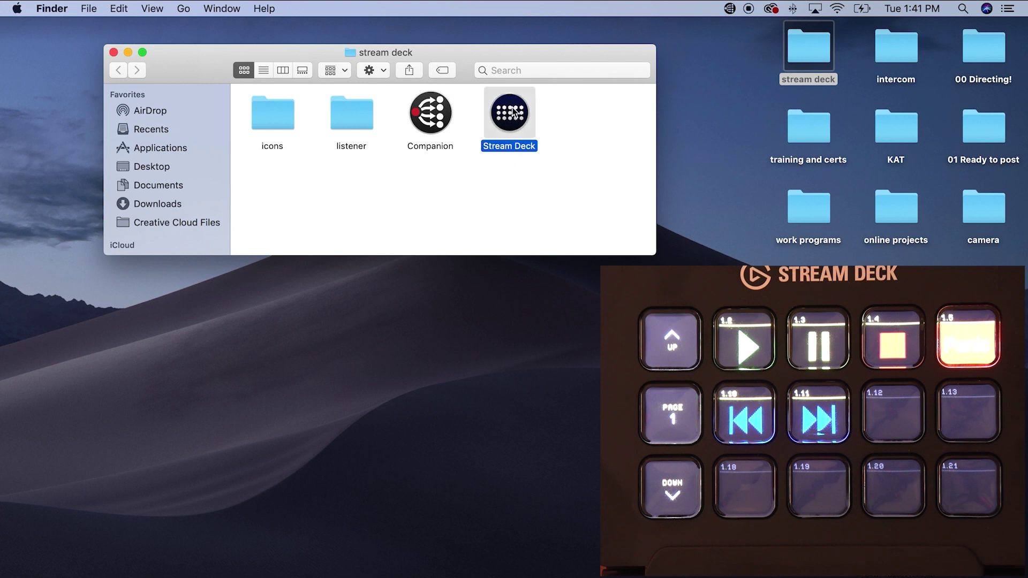
pyautogui.doubleClick(513, 111)
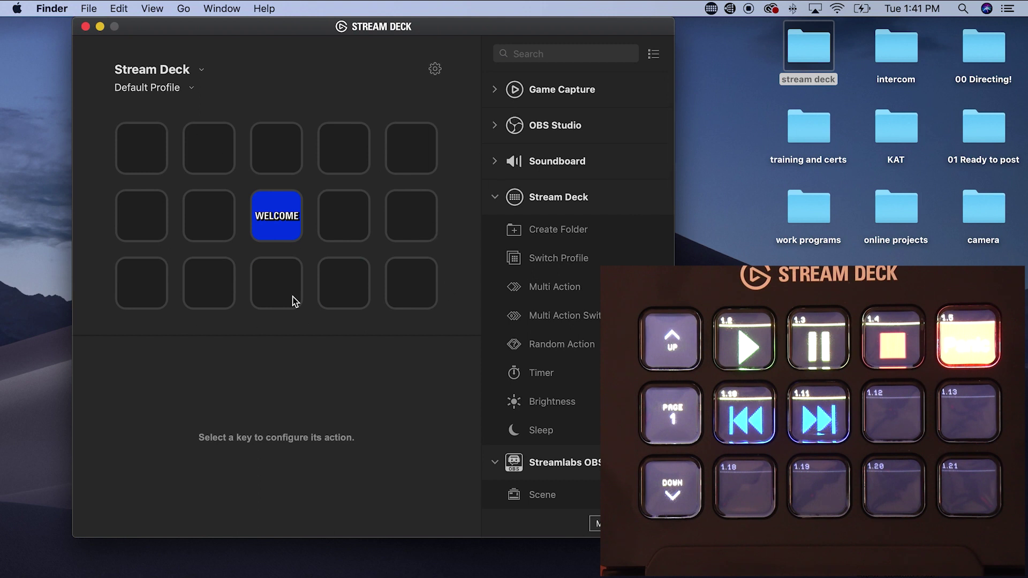
# Delete the WELCOME key from the Default Profile
pyautogui.click(293, 214)
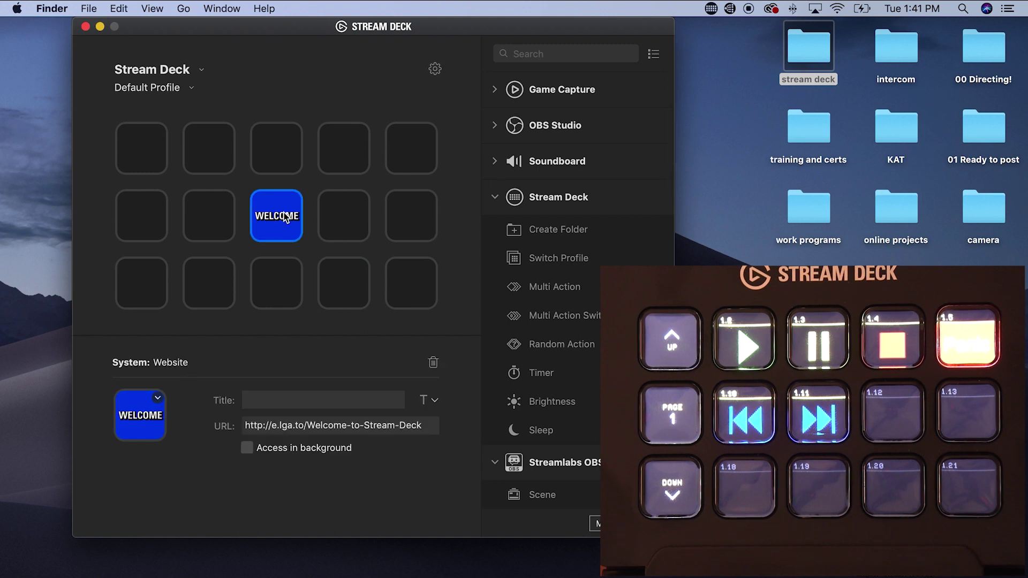
pyautogui.press('BackSpace')
pyautogui.click(456, 304)
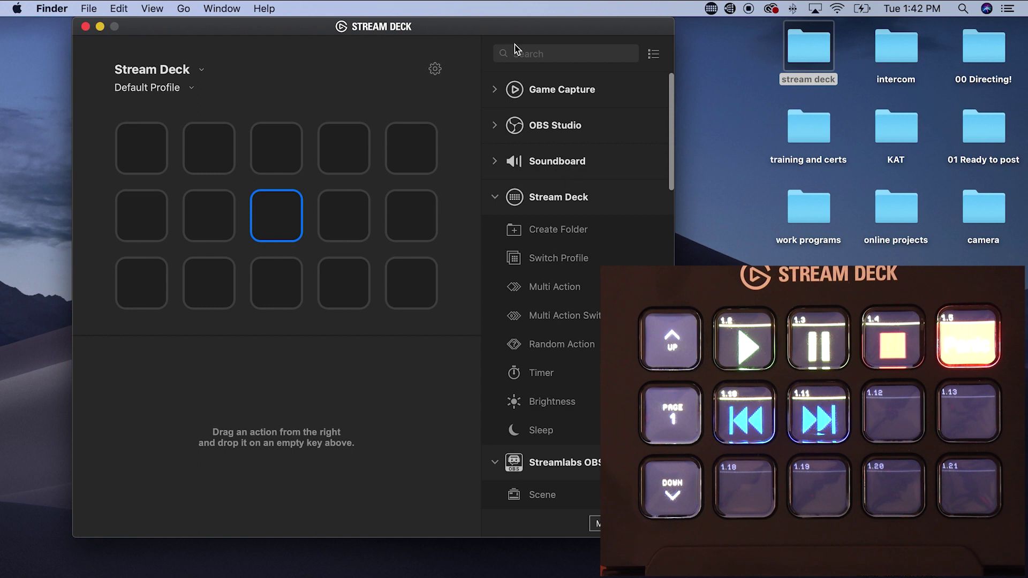
# Scroll the actions list down to the Custom section's Companion button
pyautogui.scroll(-2, 555, 372)
pyautogui.scroll(2, 554, 372)
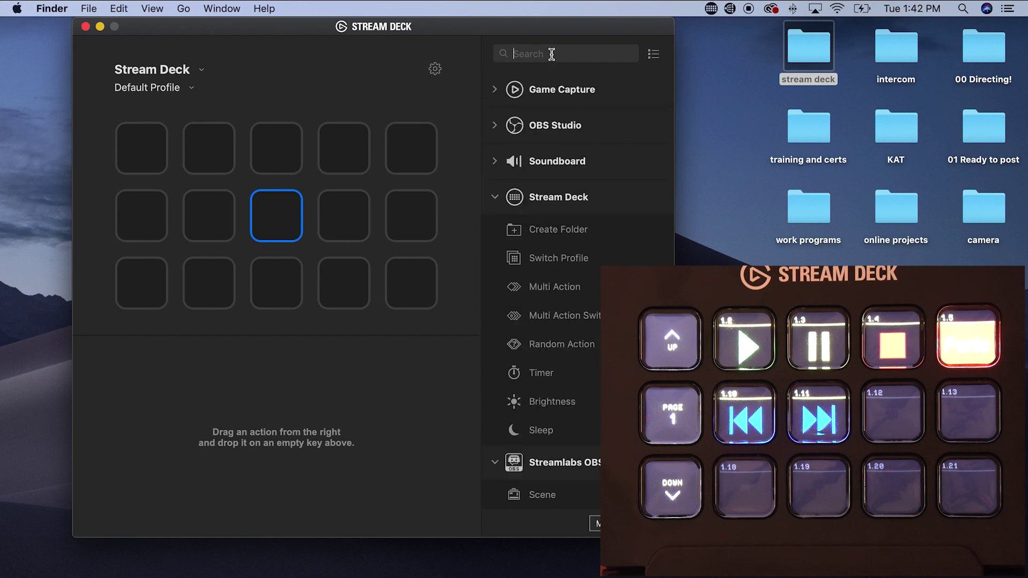
pyautogui.scroll(-10, 555, 379)
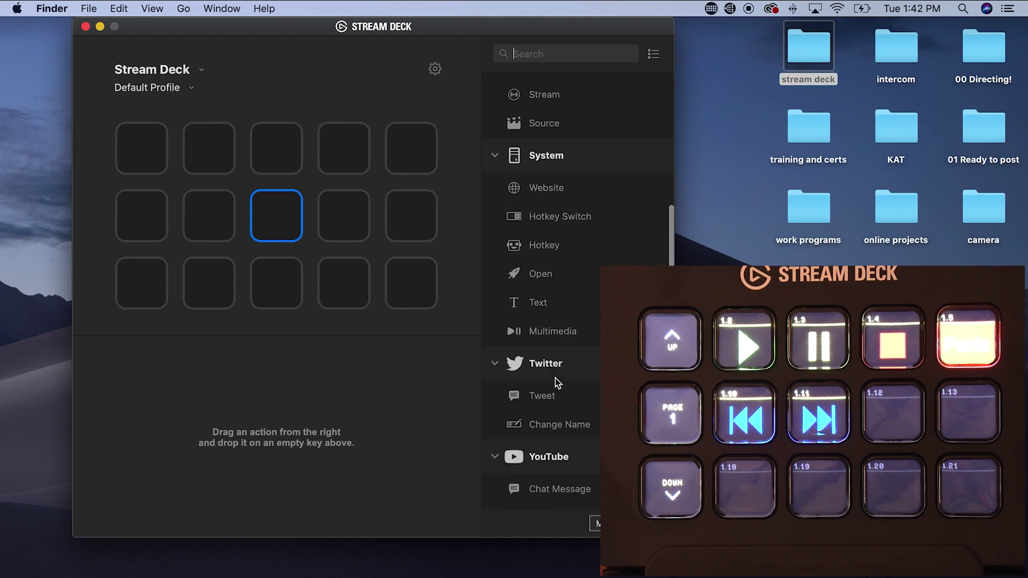
pyautogui.scroll(-10, 554, 378)
pyautogui.scroll(-2, 555, 378)
pyautogui.scroll(4, 555, 378)
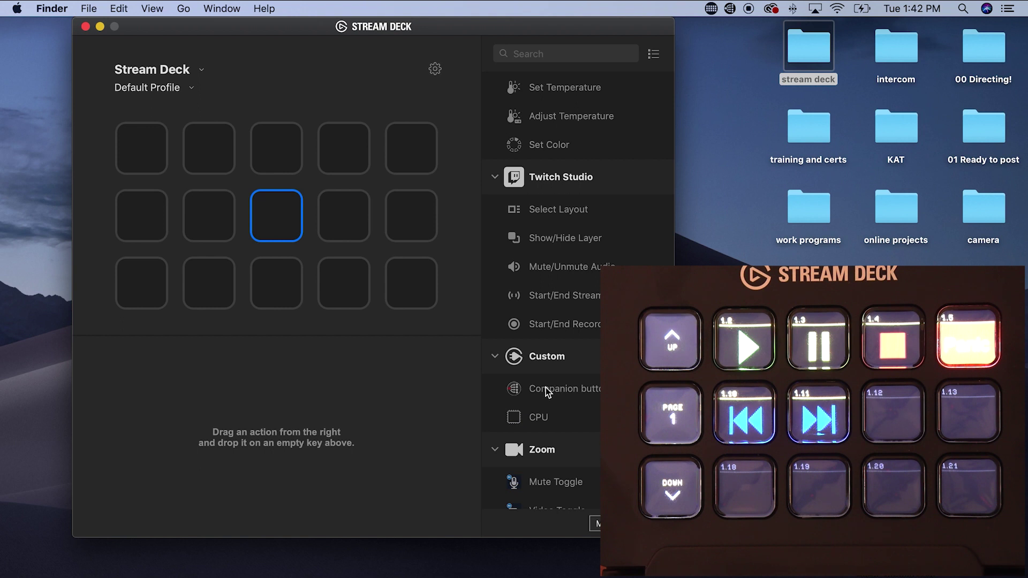
pyautogui.scroll(-2, 548, 392)
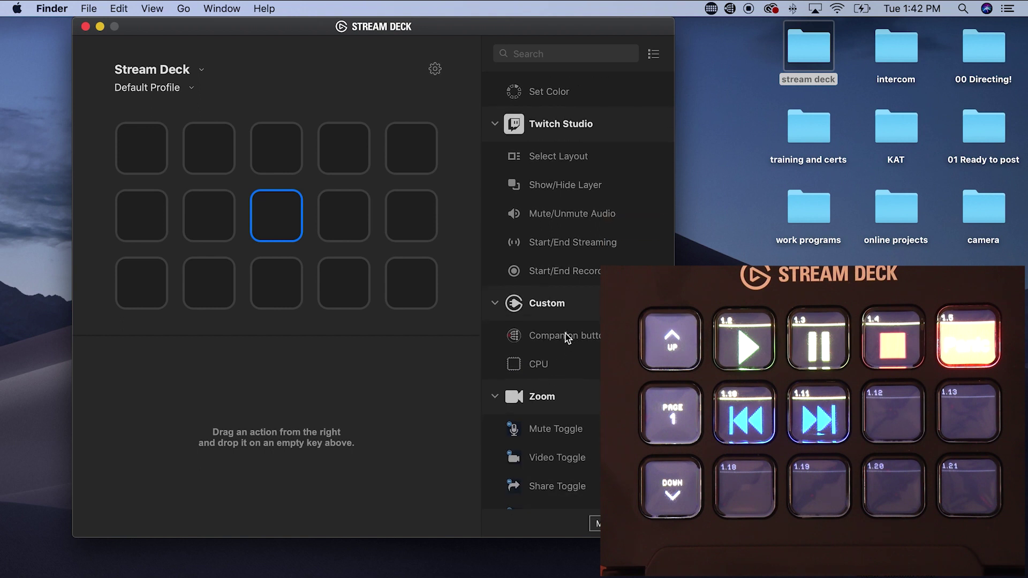
# Put a Companion button on the top-right key and pin it to page 1 to show Panic
pyautogui.moveTo(565, 337); pyautogui.dragTo(428, 157)
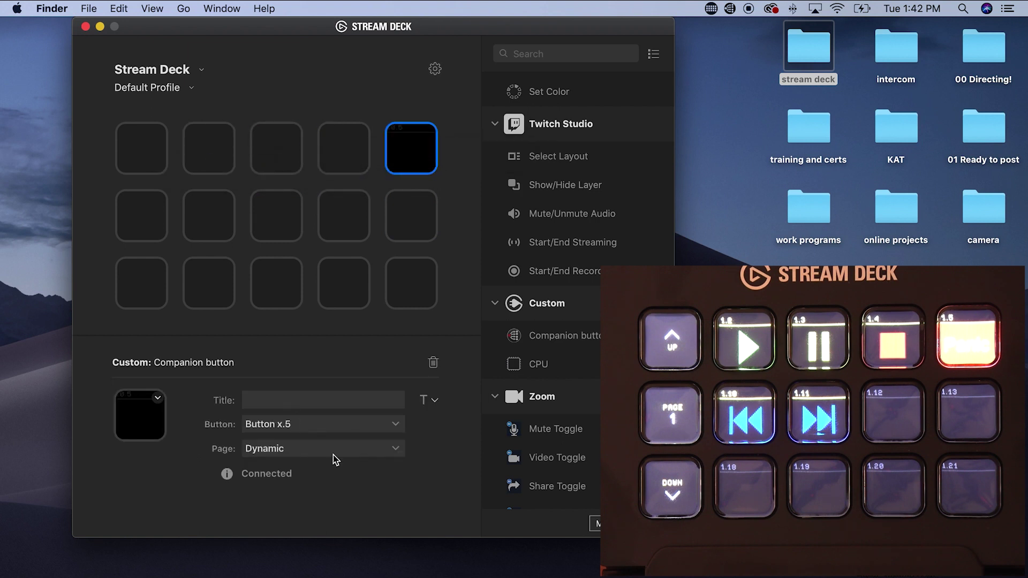
pyautogui.click(358, 451)
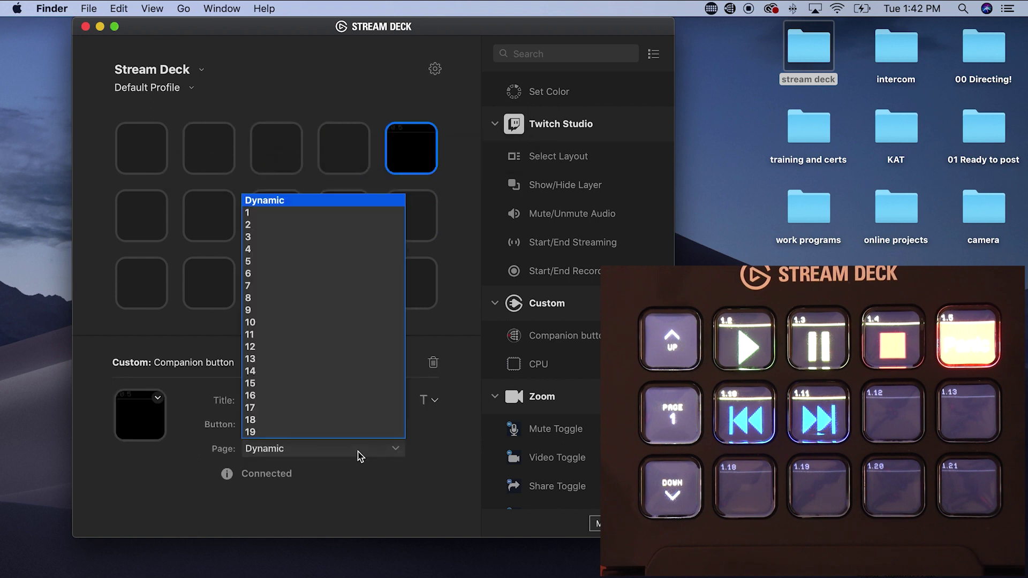
pyautogui.click(304, 214)
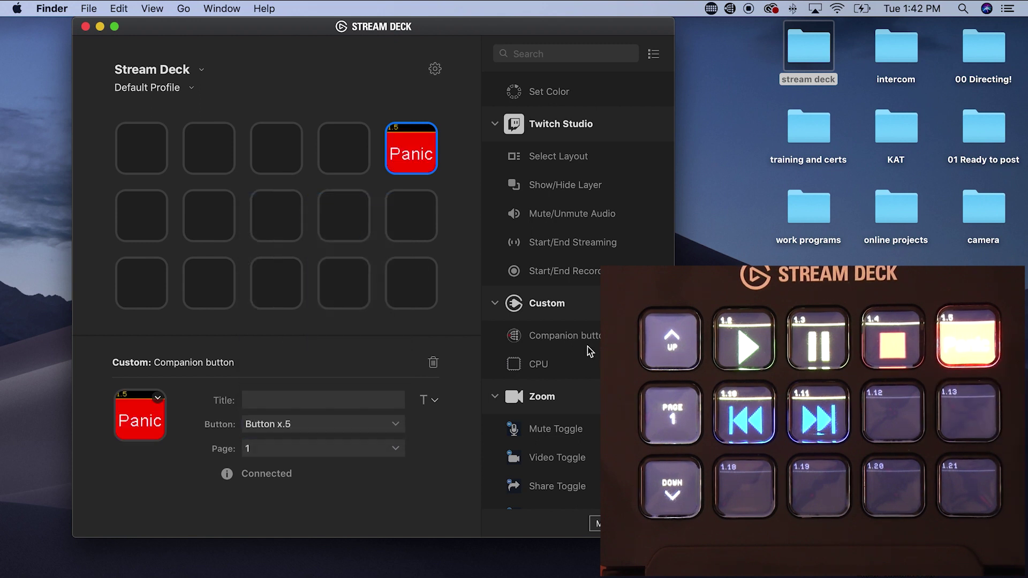
# Add Companion buttons to the remaining top-row keys, first three second-row keys and bottom-left key
pyautogui.moveTo(536, 336); pyautogui.dragTo(343, 150)
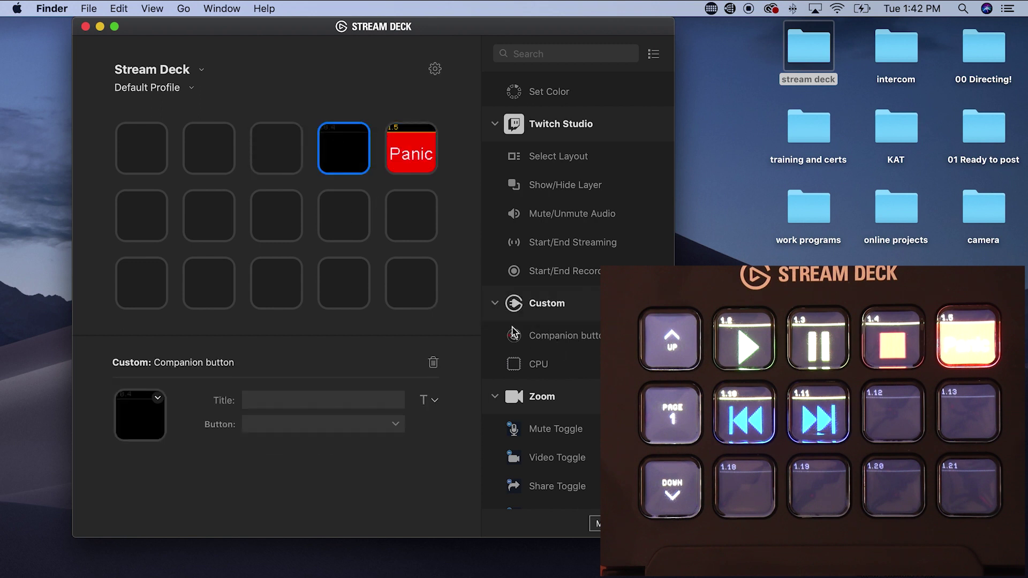
pyautogui.moveTo(536, 335); pyautogui.dragTo(276, 155)
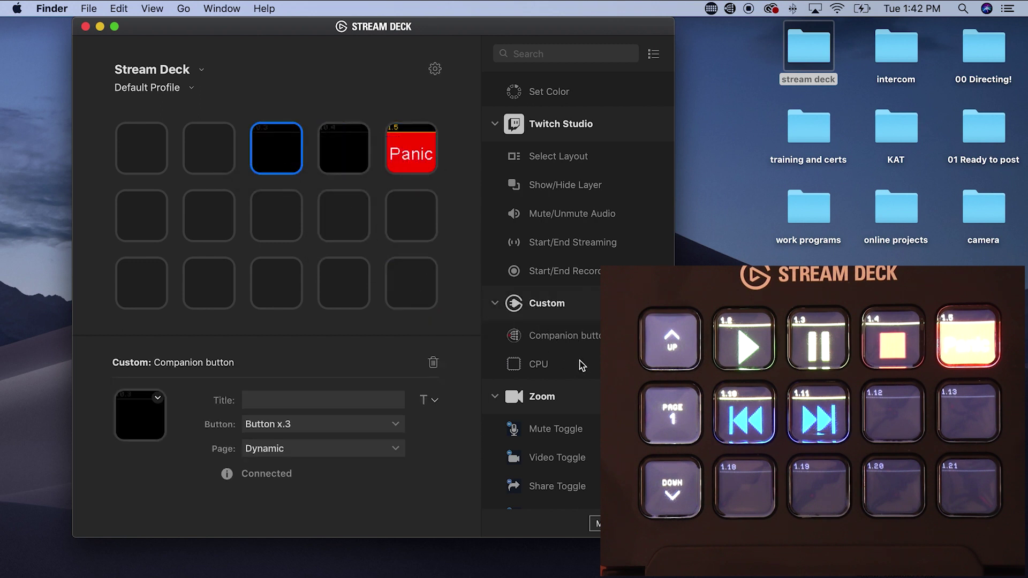
pyautogui.moveTo(555, 341); pyautogui.dragTo(223, 143)
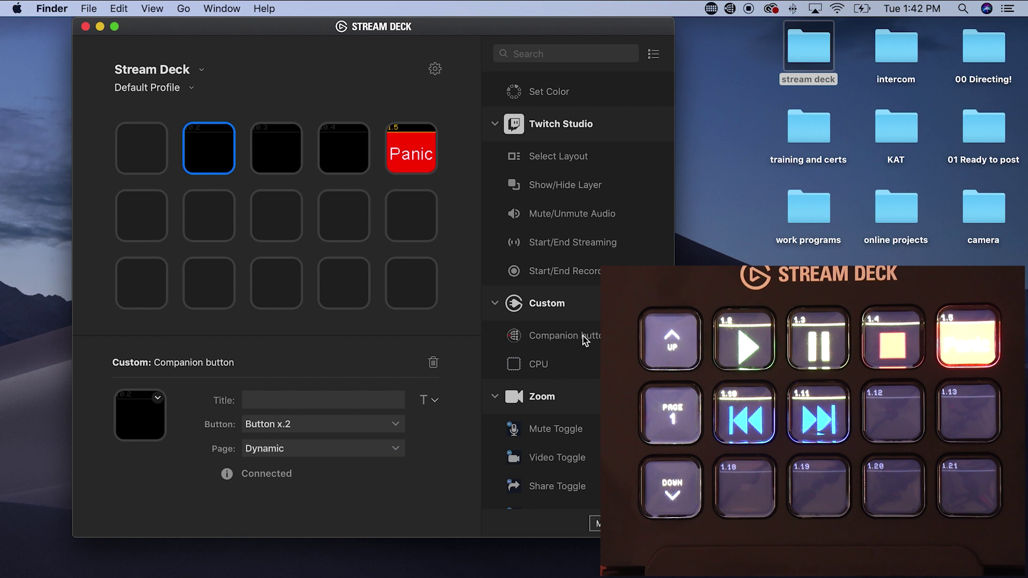
pyautogui.moveTo(554, 336); pyautogui.dragTo(215, 204)
pyautogui.moveTo(566, 336); pyautogui.dragTo(292, 222)
pyautogui.moveTo(511, 329); pyautogui.dragTo(141, 153)
pyautogui.moveTo(566, 336); pyautogui.dragTo(176, 208)
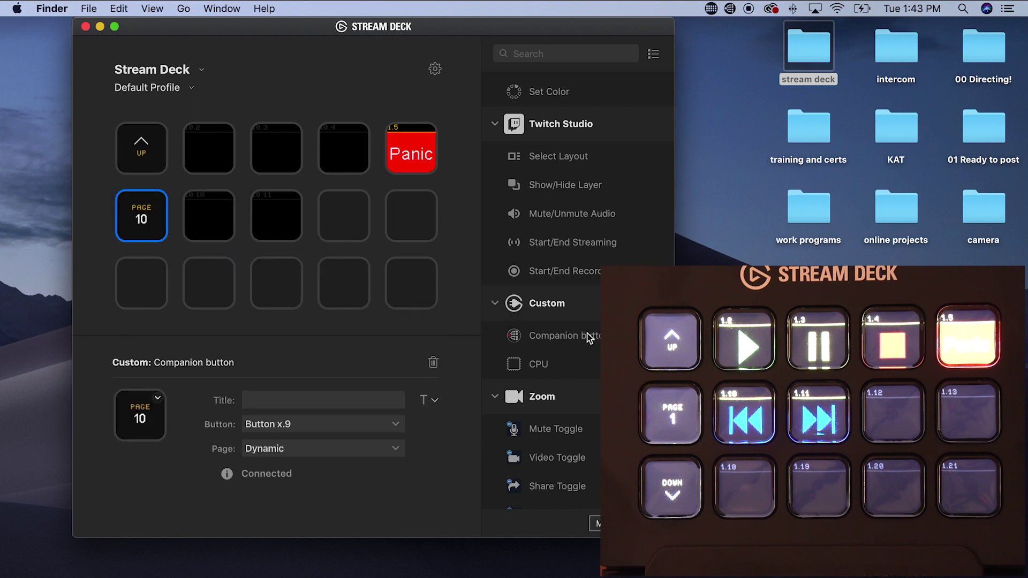
pyautogui.moveTo(585, 335); pyautogui.dragTo(129, 276)
# Pin the PAGE, DOWN and UP keys to Companion page 1
pyautogui.click(146, 230)
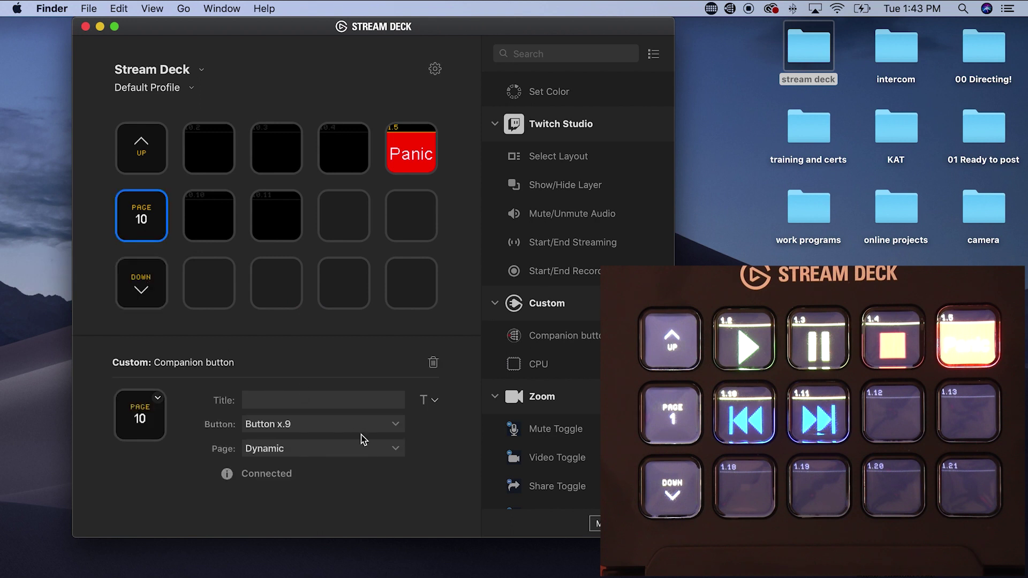
pyautogui.click(364, 446)
pyautogui.click(294, 215)
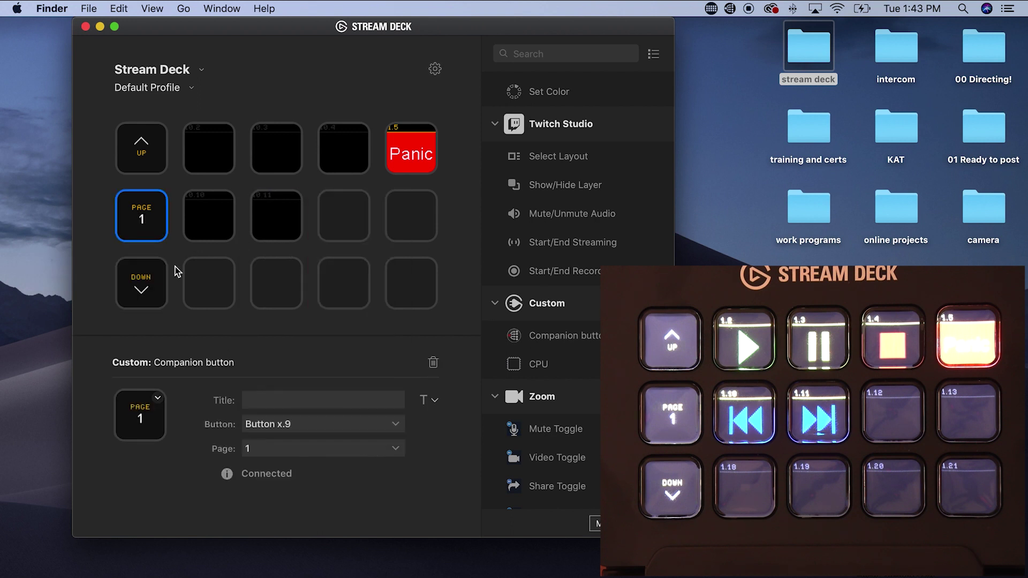
pyautogui.click(158, 277)
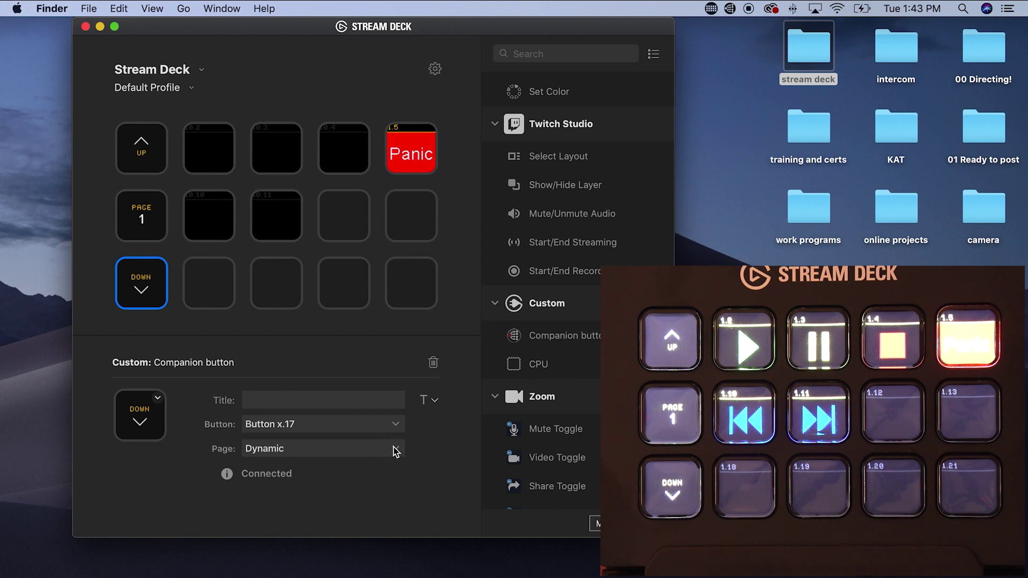
pyautogui.click(391, 446)
pyautogui.click(300, 214)
pyautogui.click(142, 130)
pyautogui.click(391, 450)
pyautogui.click(308, 213)
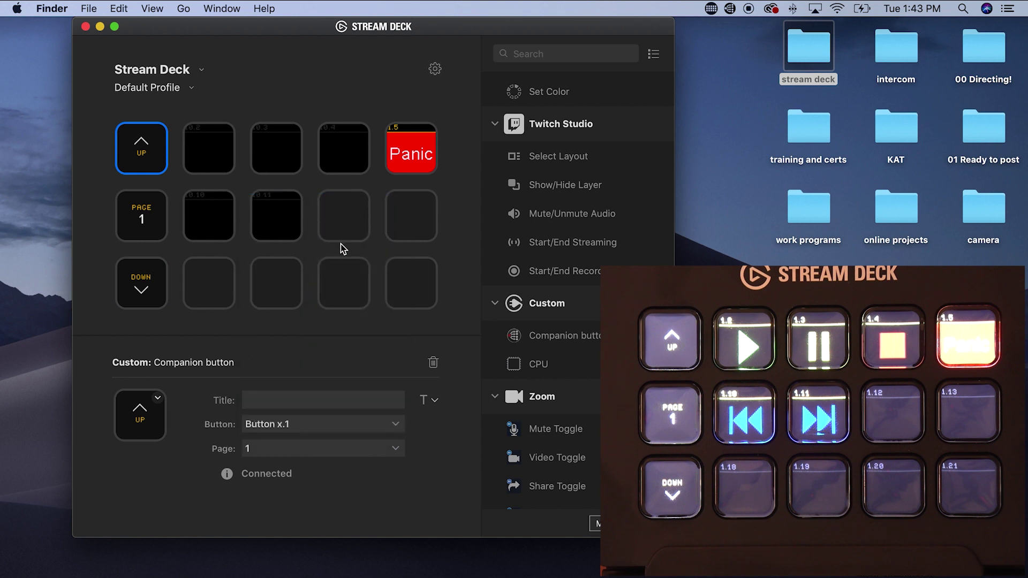
# Pin keys 1.4, 1.3 and 1.2 to page 1 so they show stop, pause and play
pyautogui.click(340, 167)
pyautogui.click(396, 449)
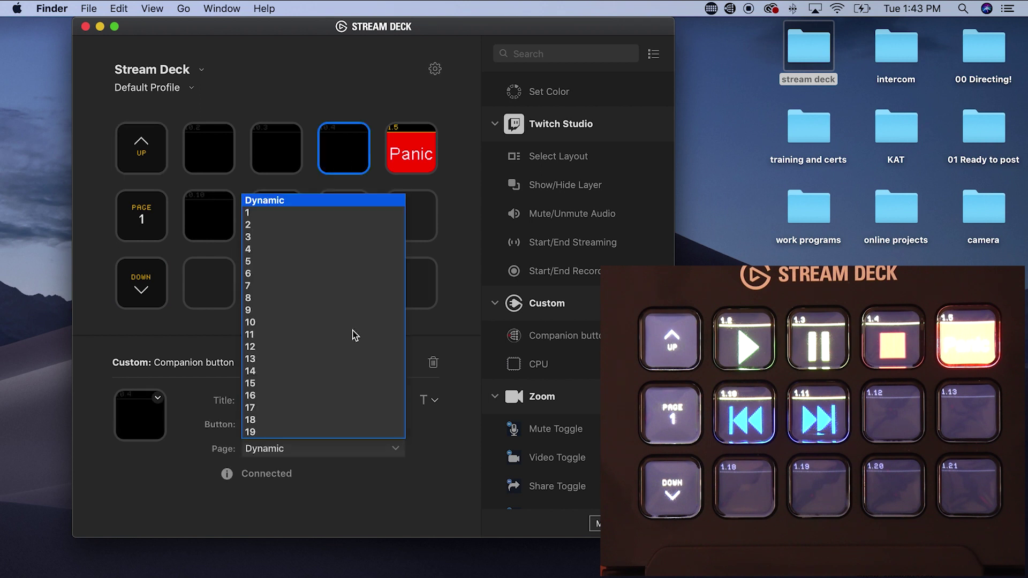
pyautogui.click(308, 213)
pyautogui.click(296, 170)
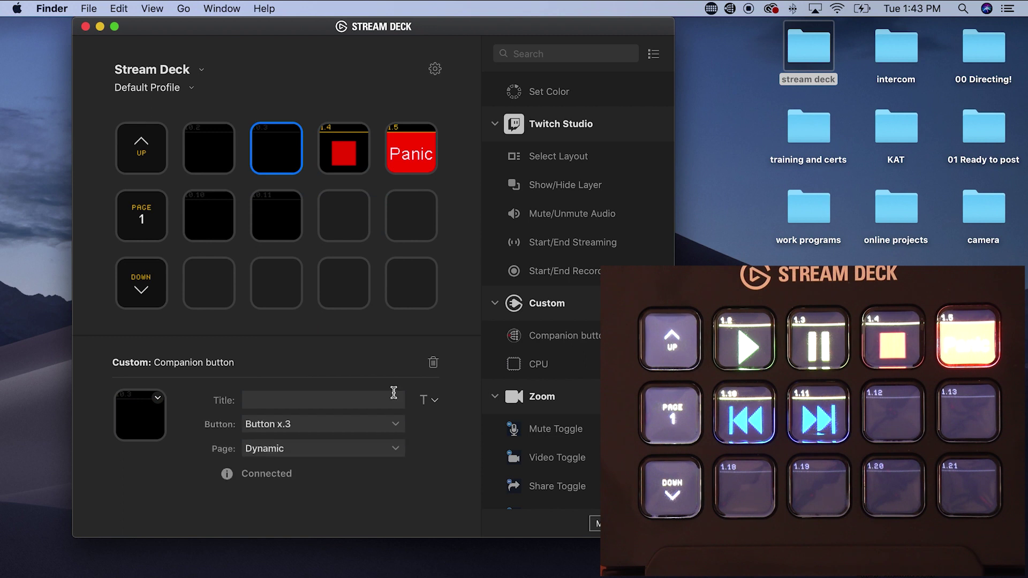
pyautogui.click(396, 447)
pyautogui.click(310, 221)
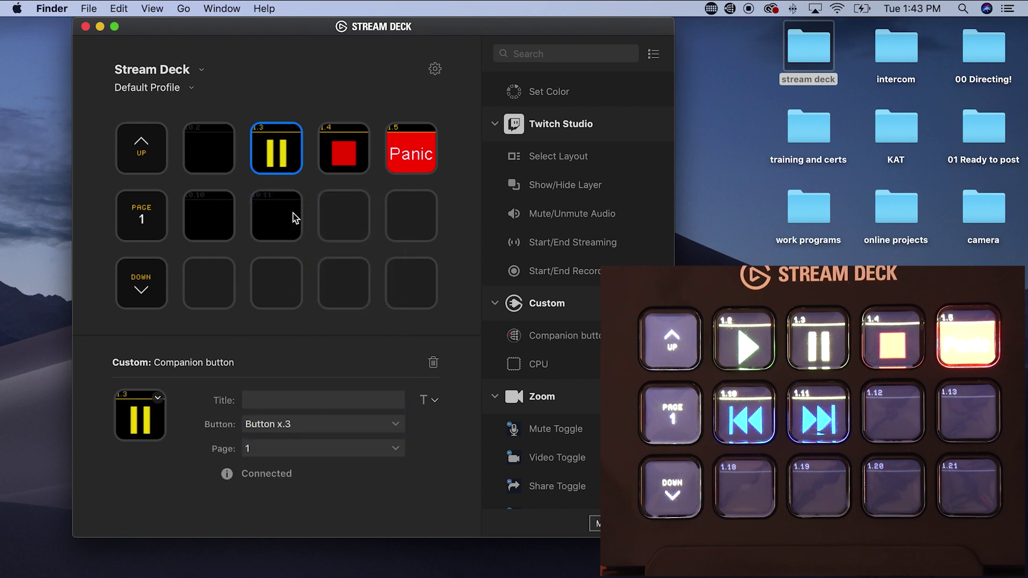
pyautogui.click(216, 154)
pyautogui.click(389, 449)
pyautogui.click(292, 215)
# Pin keys 1.10 and 1.11 to page 1 so they show rewind and fast-forward
pyautogui.click(220, 223)
pyautogui.click(397, 453)
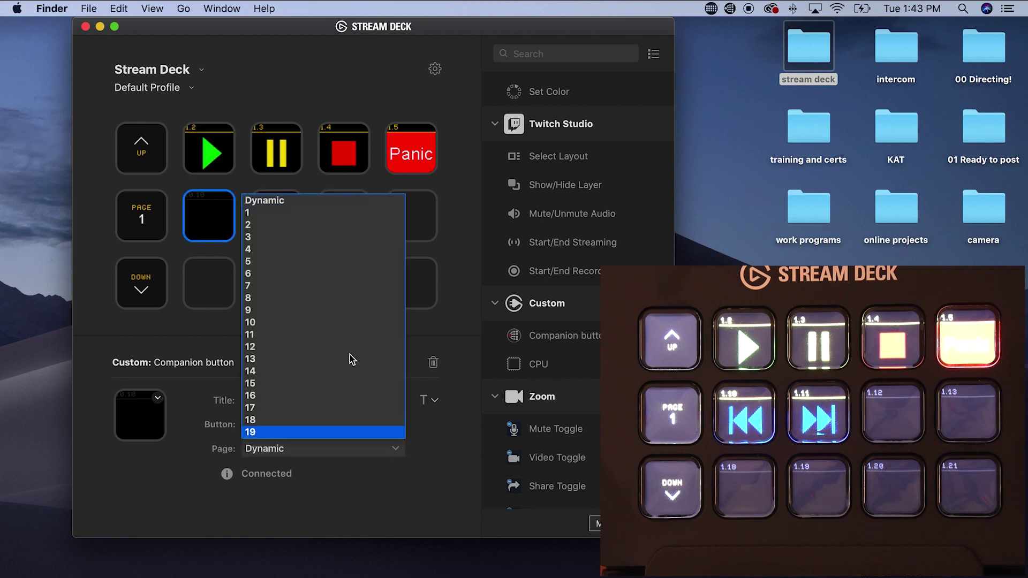
pyautogui.click(305, 214)
pyautogui.click(268, 220)
pyautogui.click(384, 451)
pyautogui.click(292, 213)
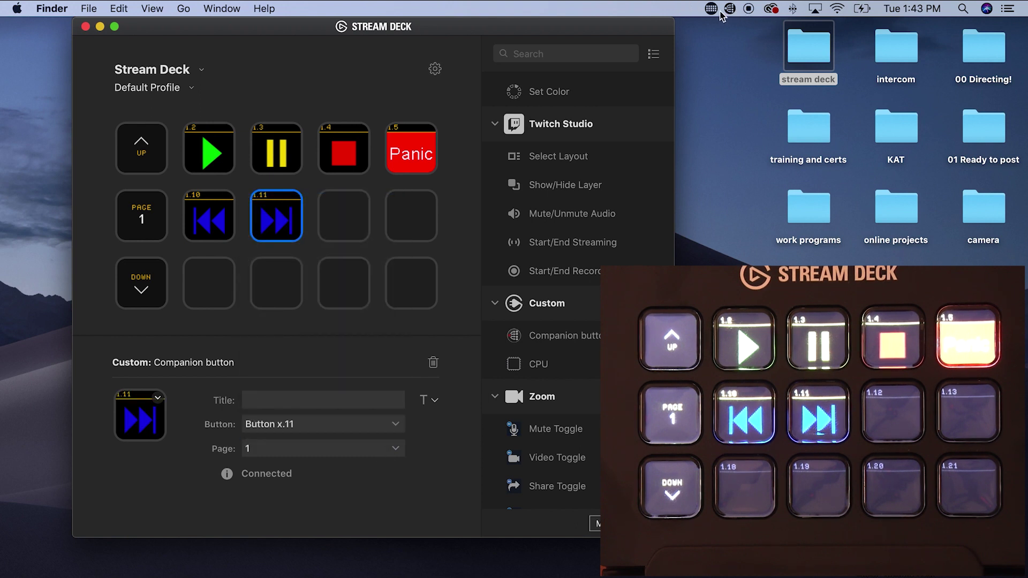
pyautogui.click(421, 327)
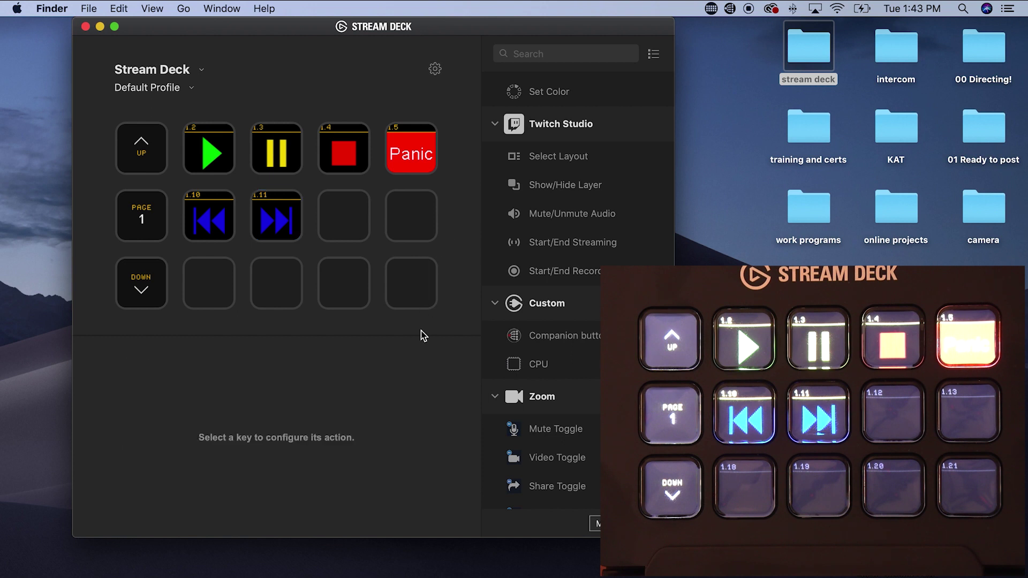
pyautogui.click(348, 216)
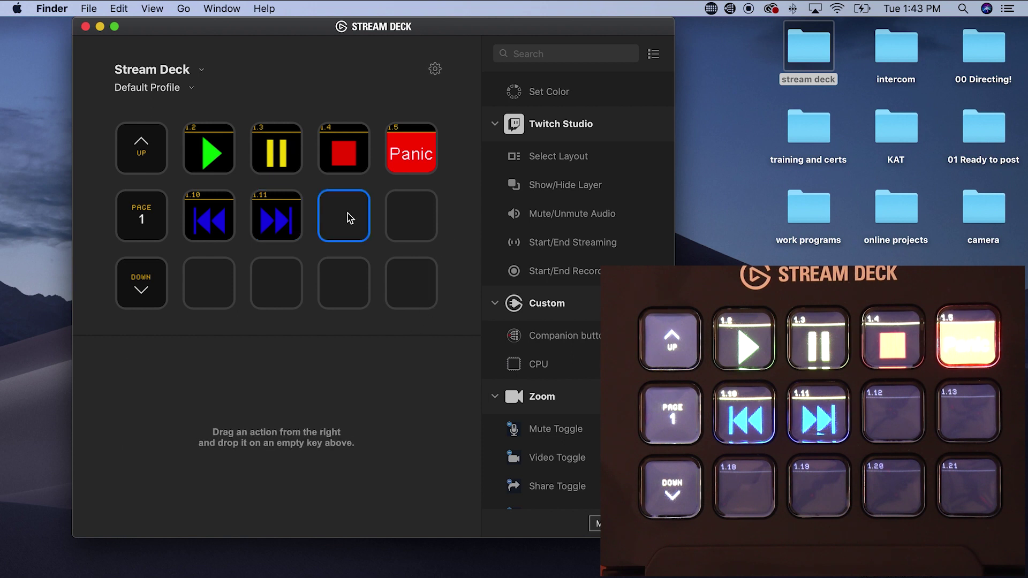
# Add a System Open key beside fast-forward that launches QLab from Desktop's work programs folder
pyautogui.scroll(5, 589, 349)
pyautogui.scroll(10, 589, 349)
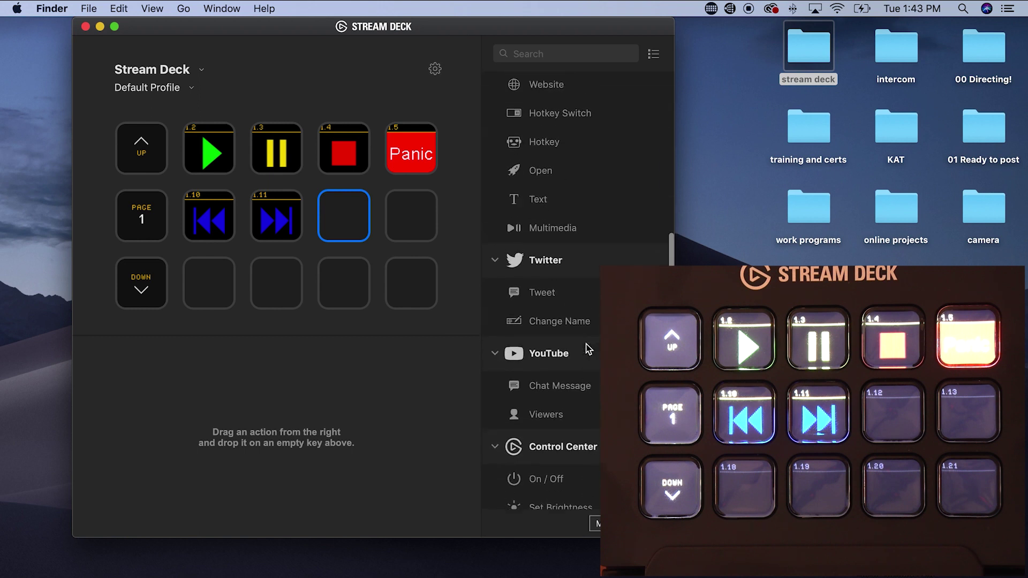
pyautogui.scroll(5, 589, 348)
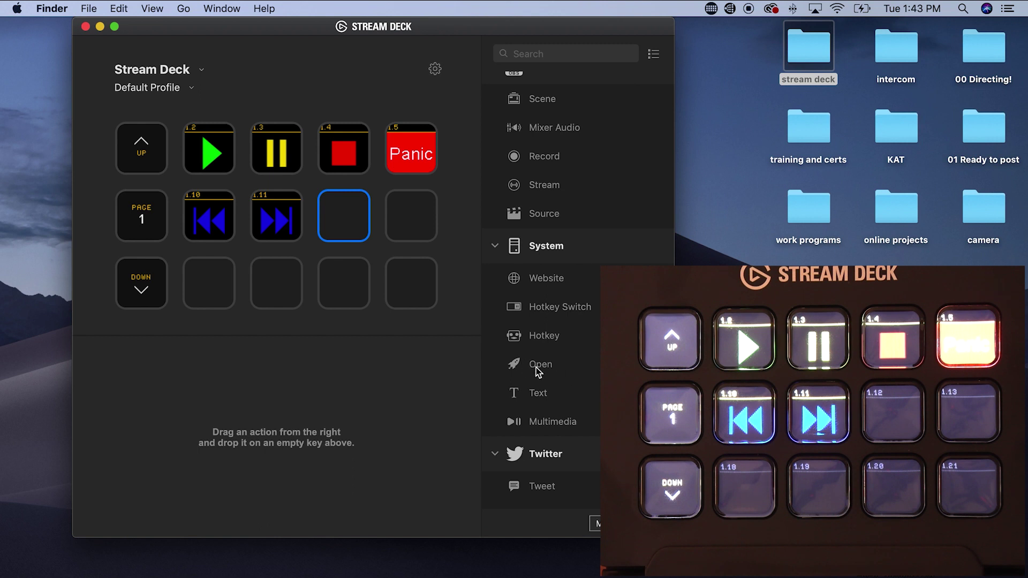
pyautogui.moveTo(538, 371); pyautogui.dragTo(338, 220)
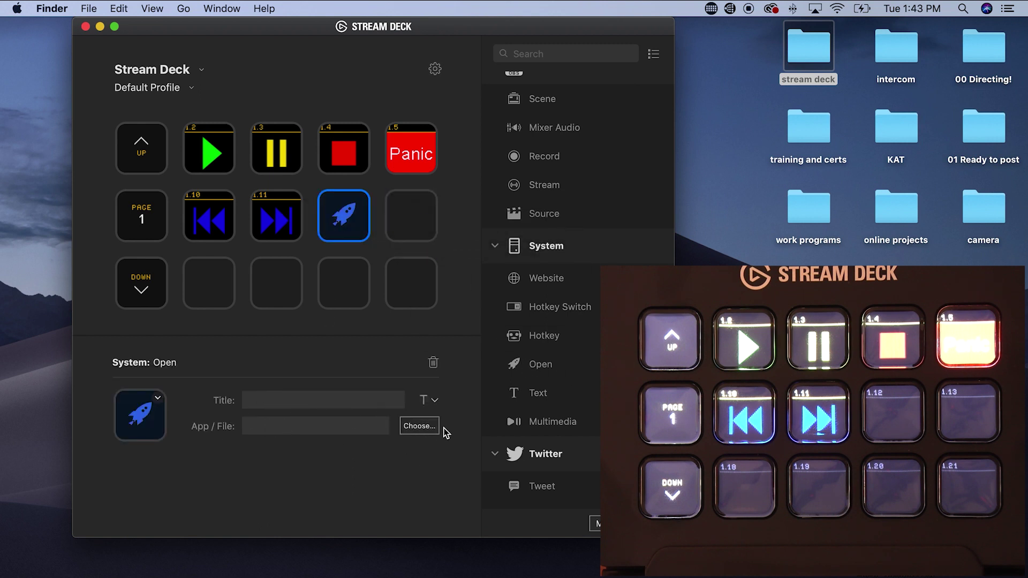
pyautogui.click(419, 427)
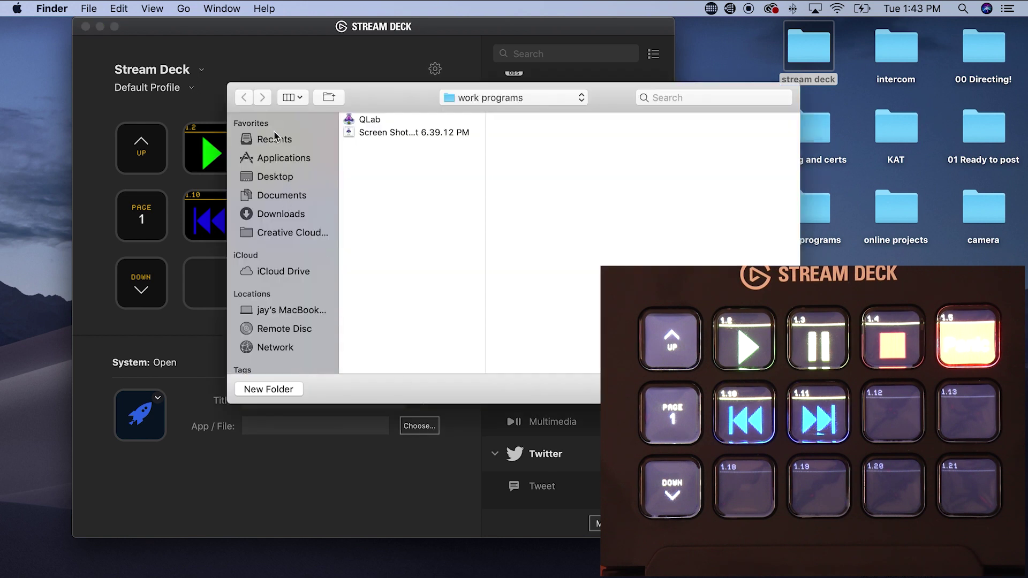
pyautogui.click(281, 182)
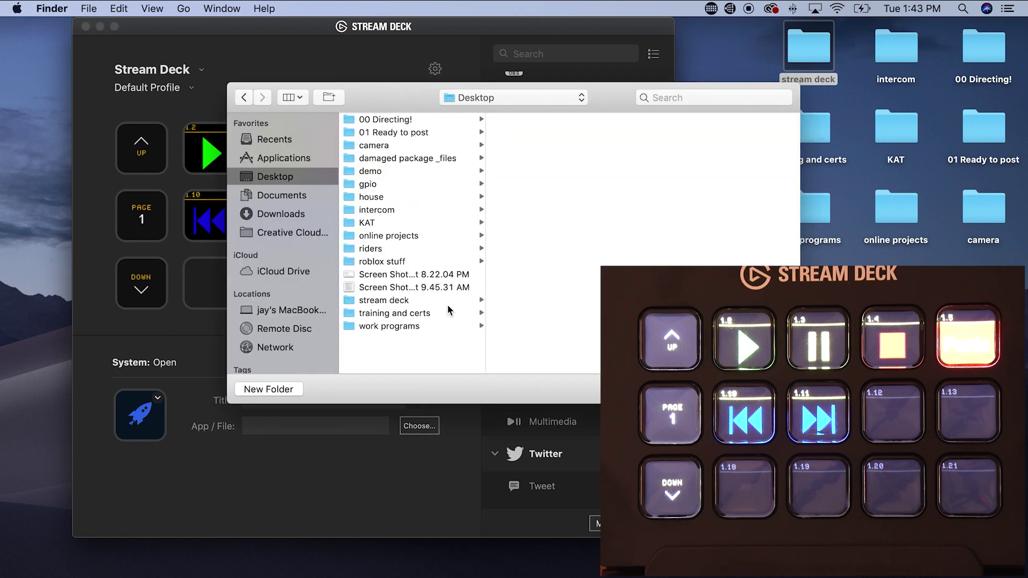
pyautogui.click(411, 328)
pyautogui.click(507, 121)
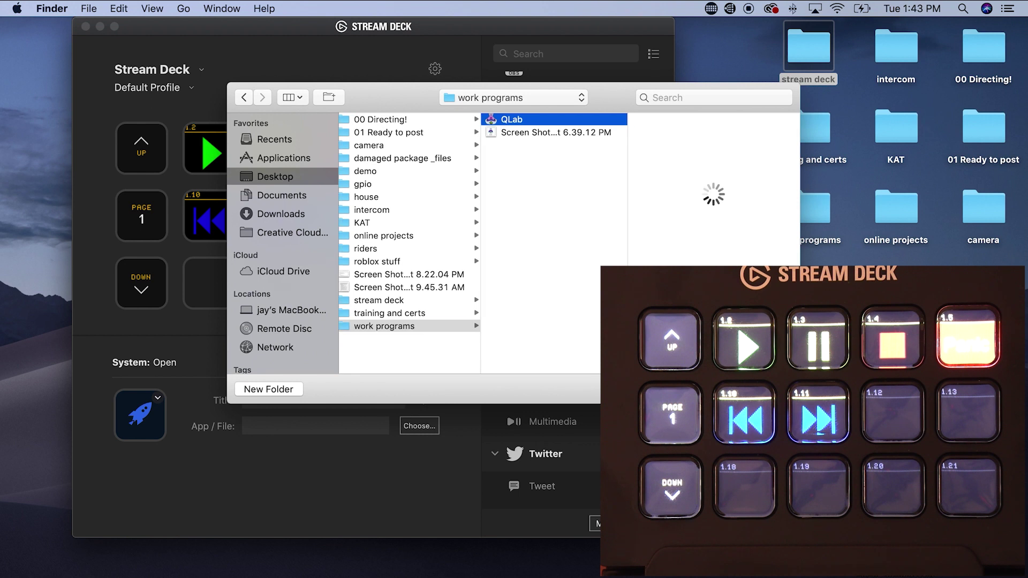
pyautogui.press('Return')
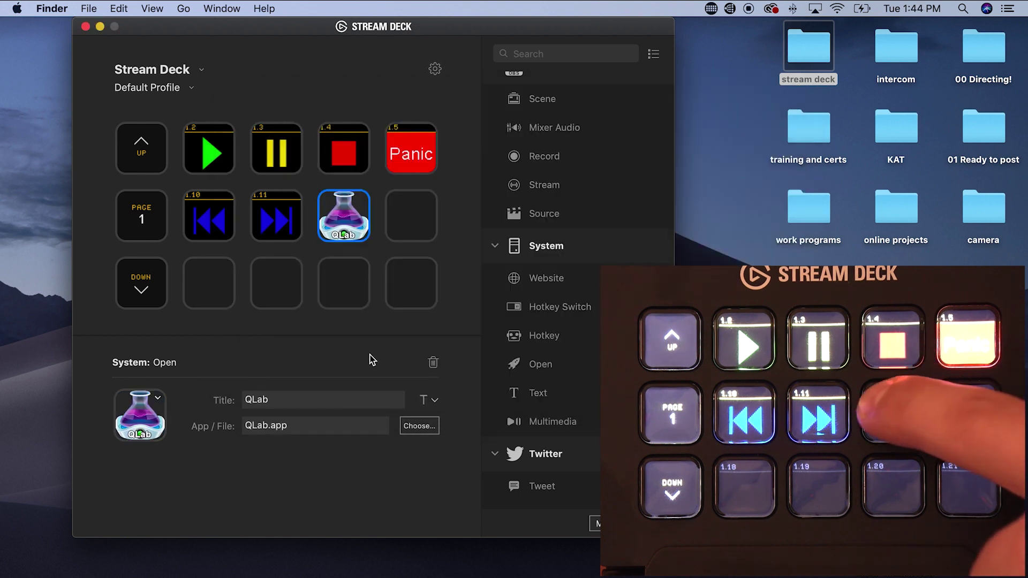
pyautogui.click(389, 338)
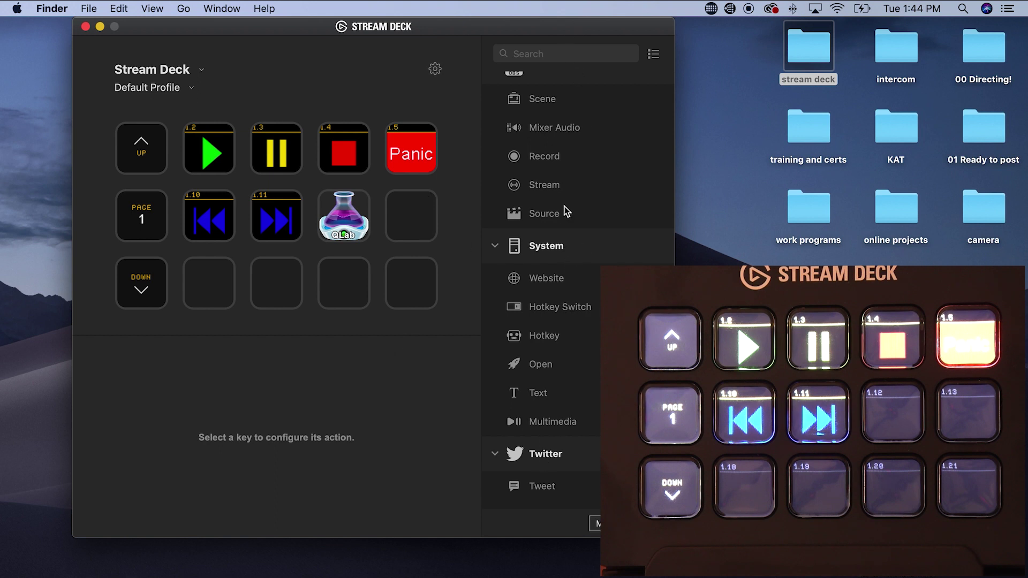
# Add a second Open key beside QLab that opens demo.qlab4 from Documents
pyautogui.moveTo(542, 370); pyautogui.dragTo(427, 216)
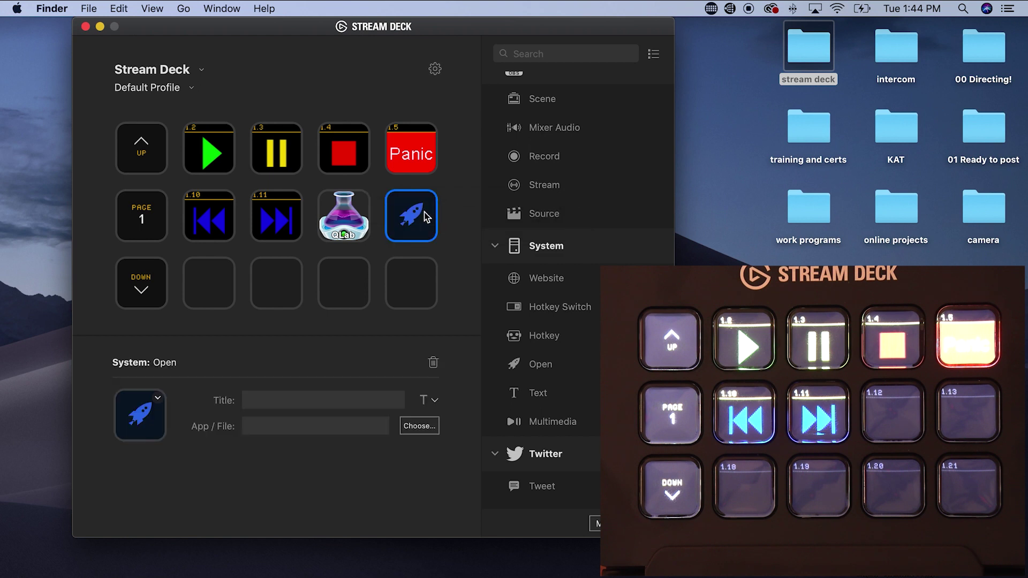
pyautogui.click(412, 429)
pyautogui.click(290, 200)
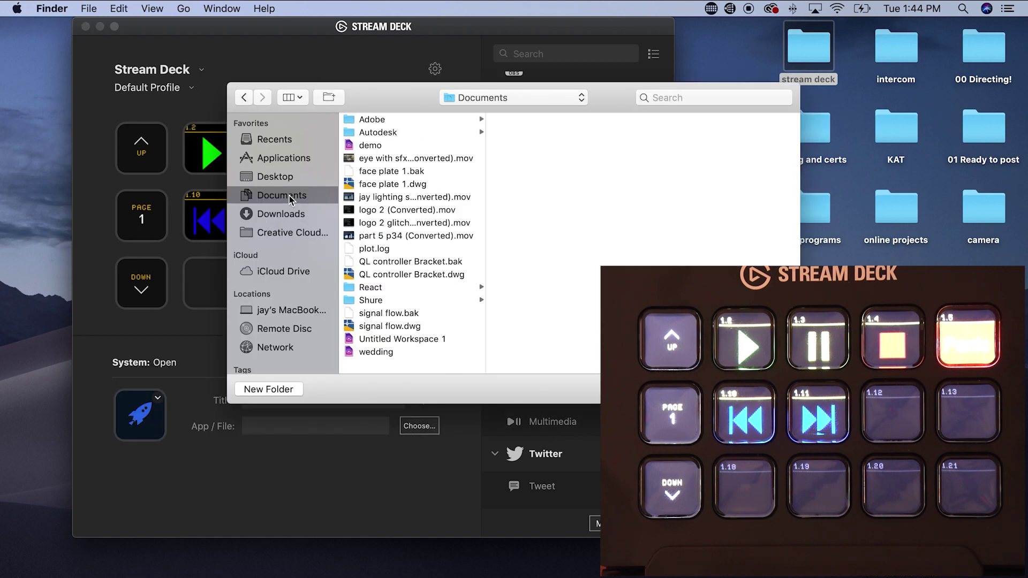
pyautogui.click(364, 146)
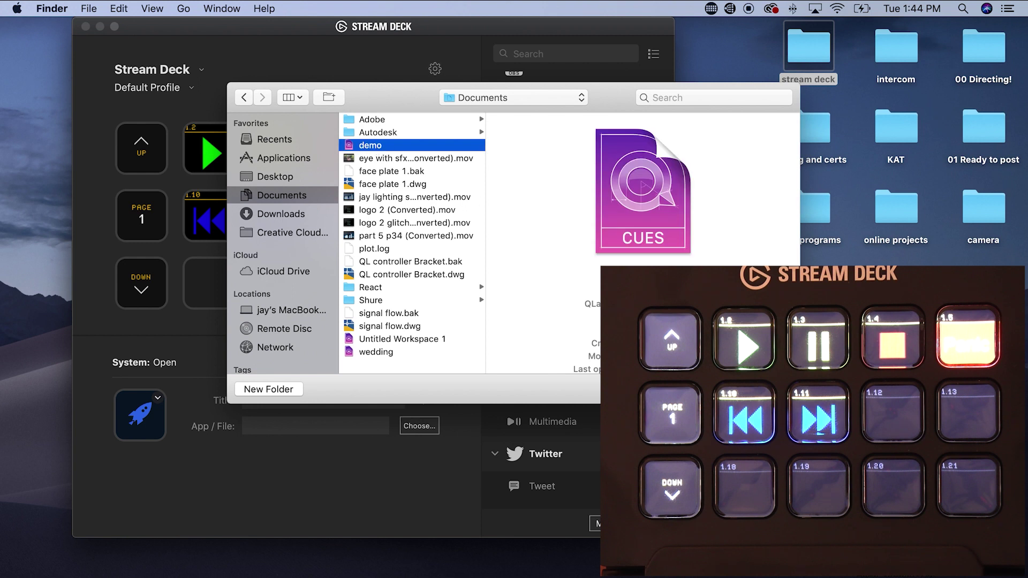
pyautogui.press('Return')
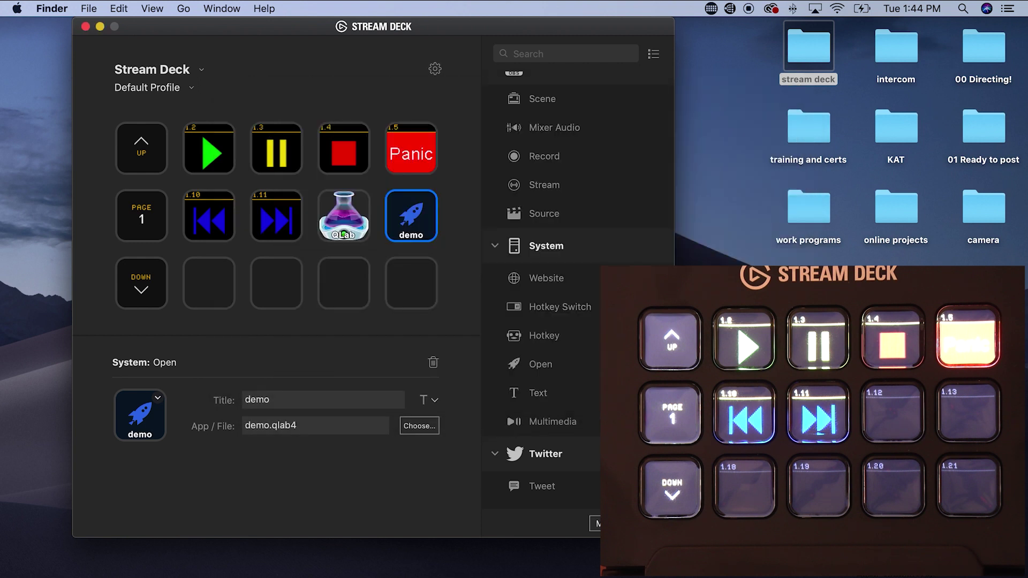
# Add a CPU meter to the empty key below rewind and close the configuration window
pyautogui.scroll(8, 565, 355)
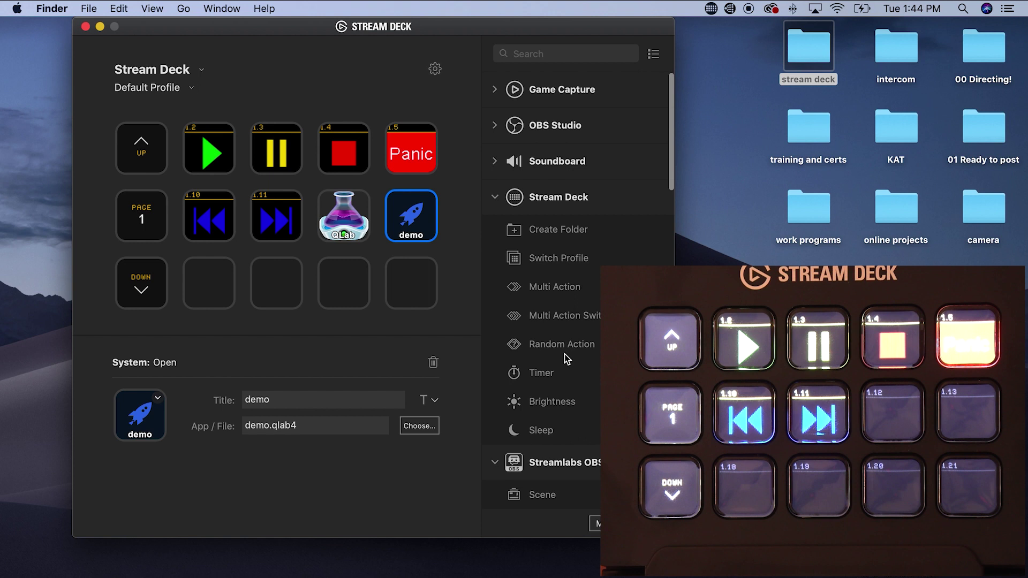
pyautogui.scroll(-15, 564, 354)
pyautogui.scroll(-10, 564, 355)
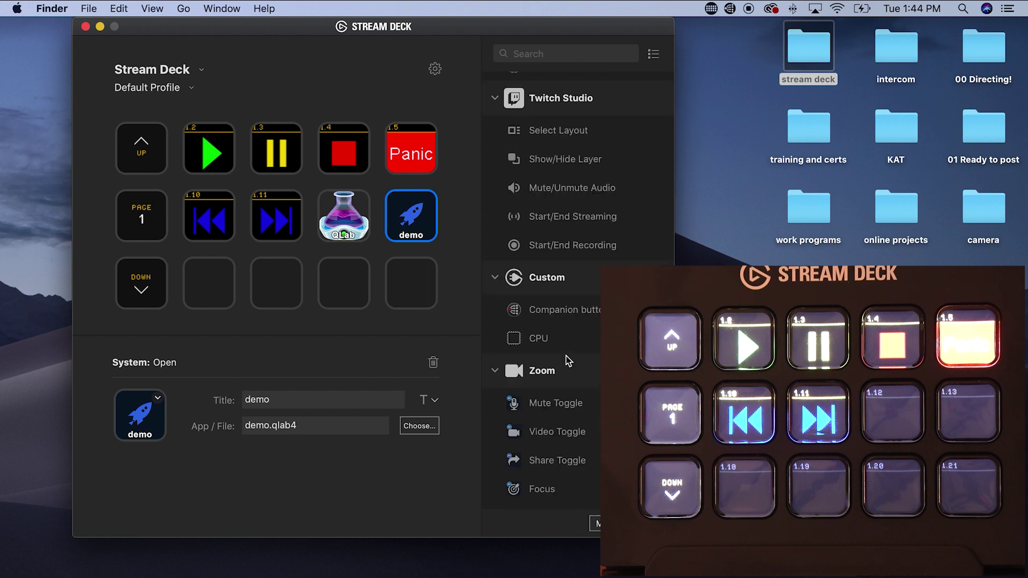
pyautogui.moveTo(542, 343); pyautogui.dragTo(209, 284)
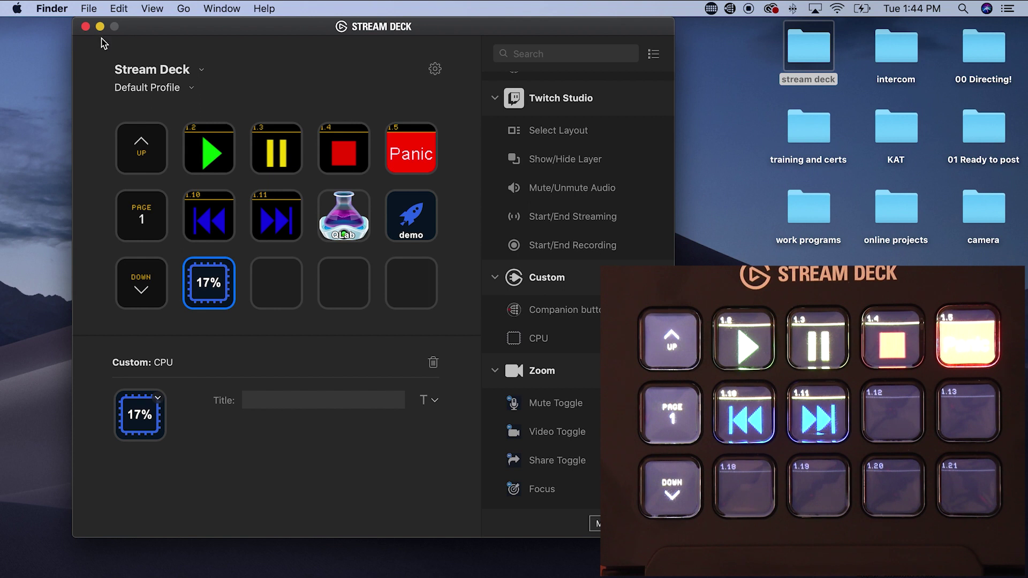
pyautogui.click(85, 26)
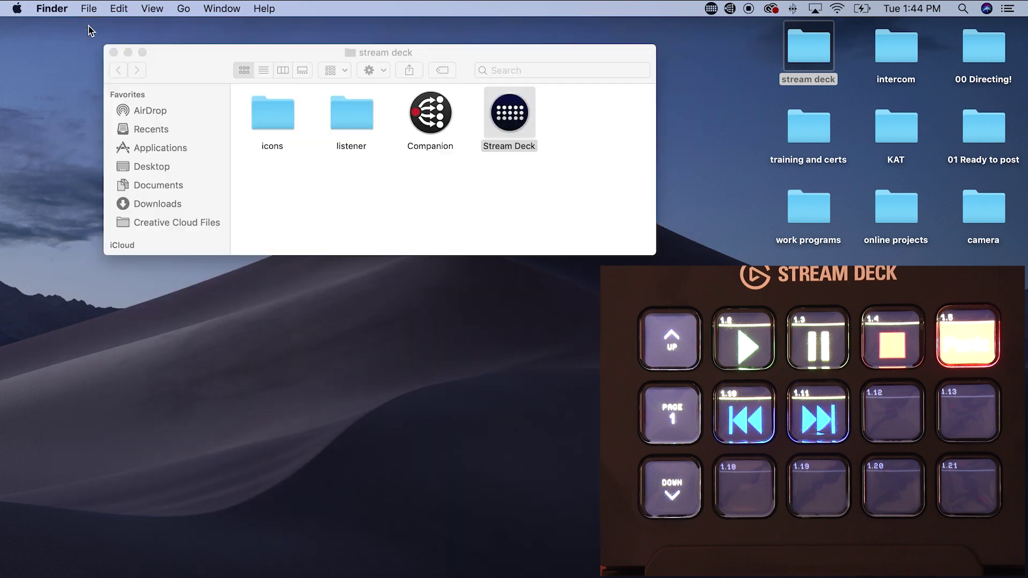
# Quit Companion and the Stream Deck app, then relaunch Stream Deck
pyautogui.click(499, 232)
pyautogui.click(731, 9)
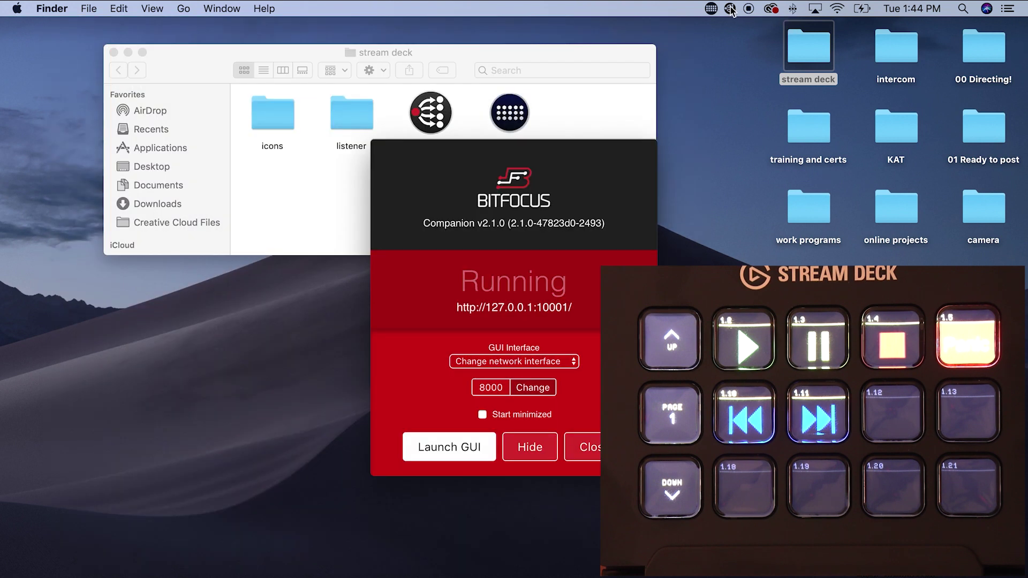
pyautogui.click(589, 448)
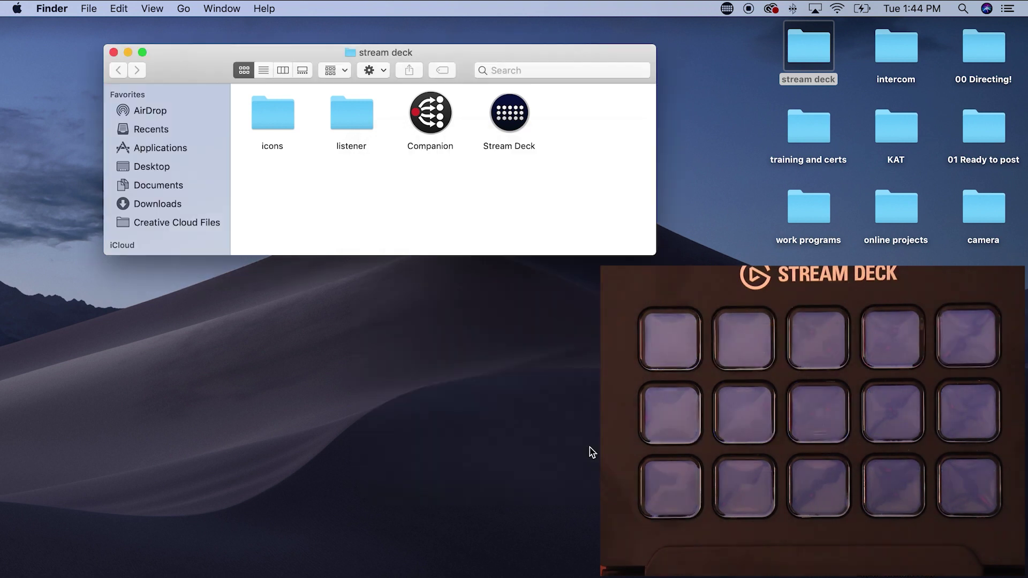
pyautogui.click(728, 9)
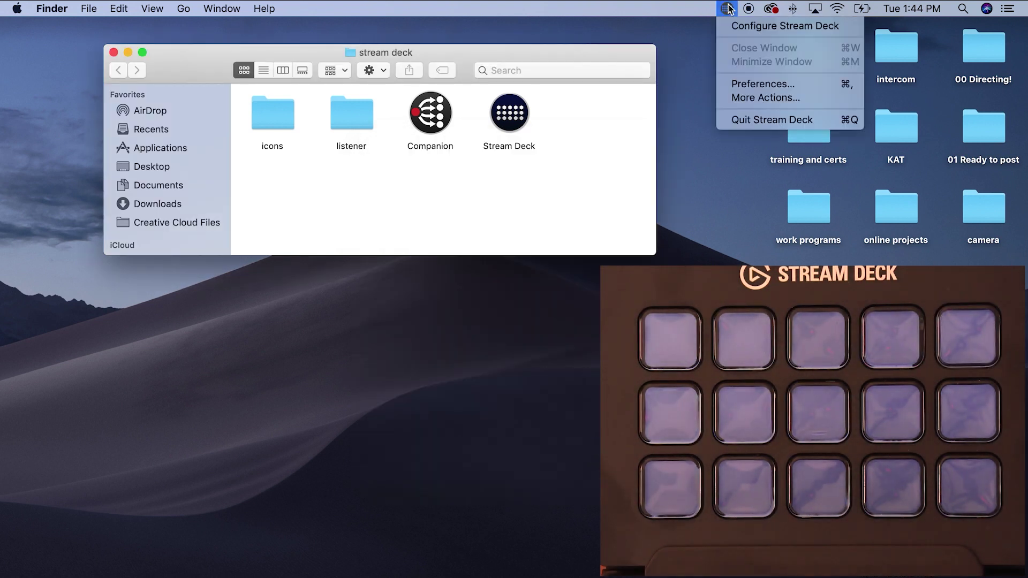
pyautogui.click(788, 121)
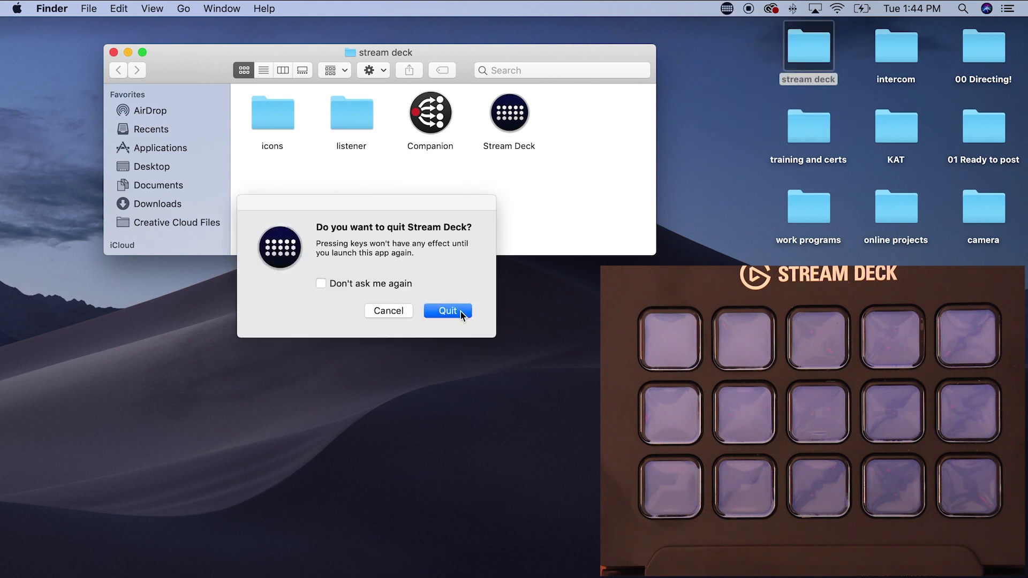
pyautogui.click(448, 311)
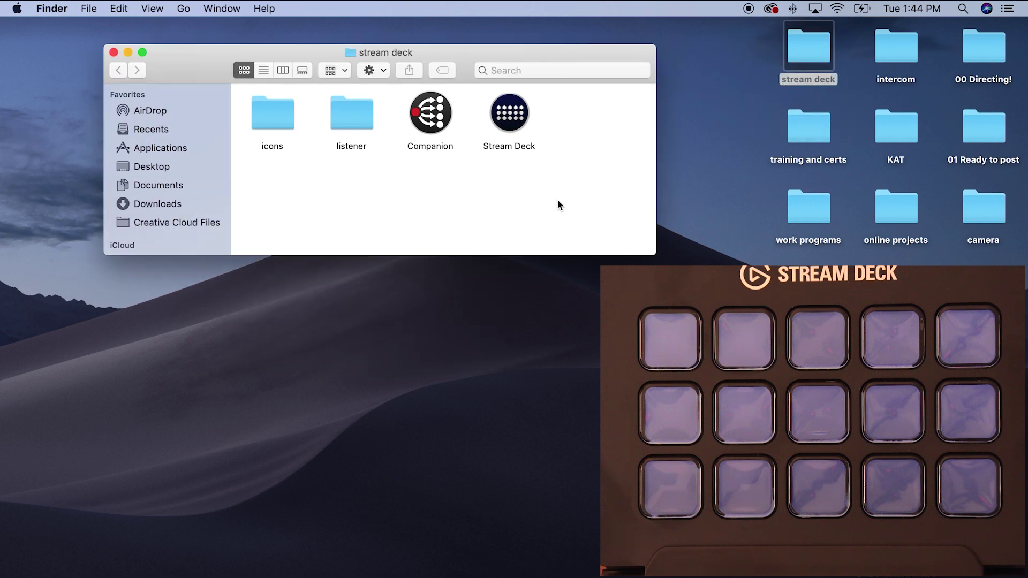
pyautogui.click(513, 111)
pyautogui.click(513, 111)
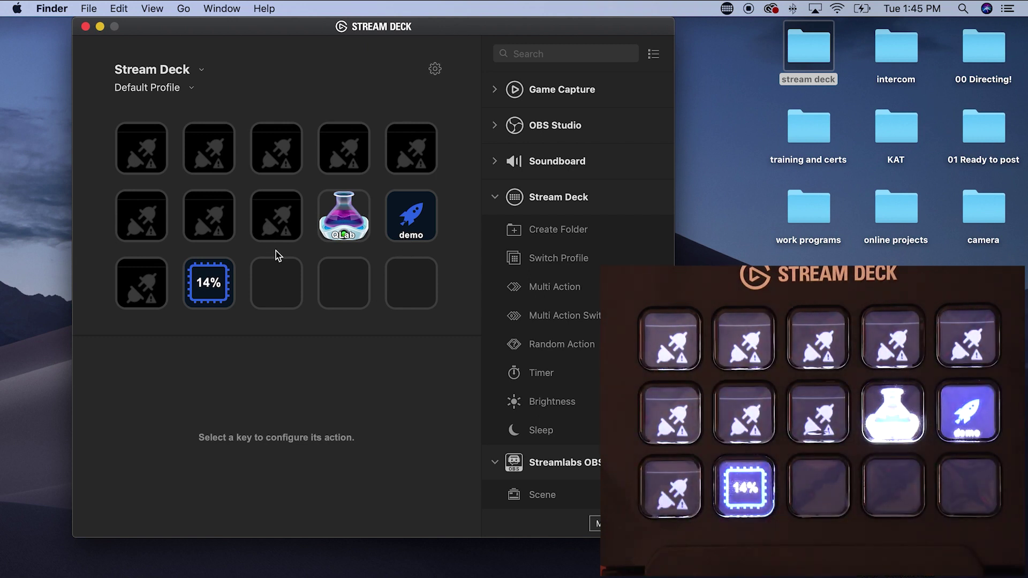
# Reopen the stream deck folder and select the Companion app in it
pyautogui.doubleClick(818, 48)
pyautogui.click(432, 114)
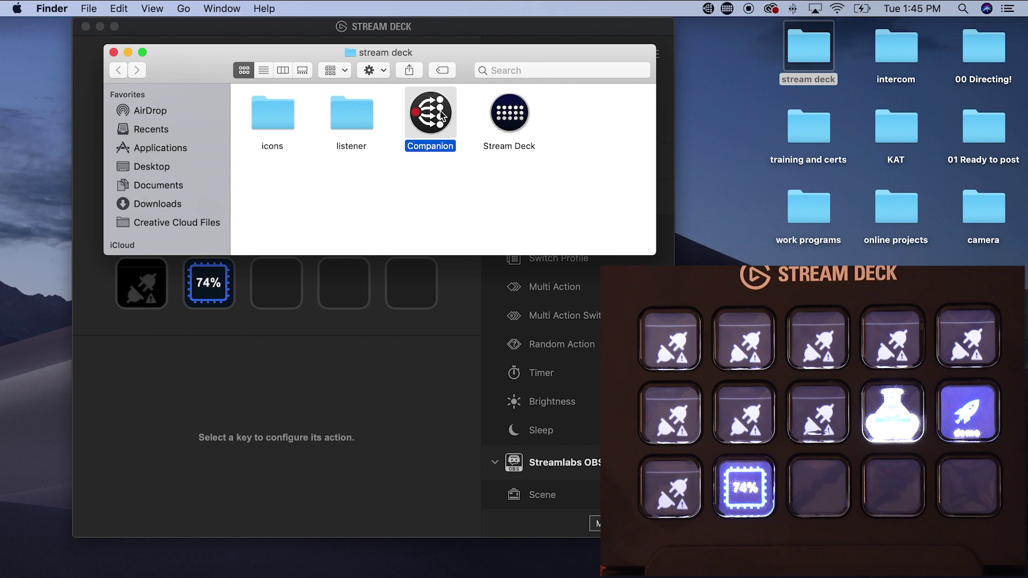
# Relaunch Companion, hide its status window and close the stream deck folder
pyautogui.doubleClick(442, 116)
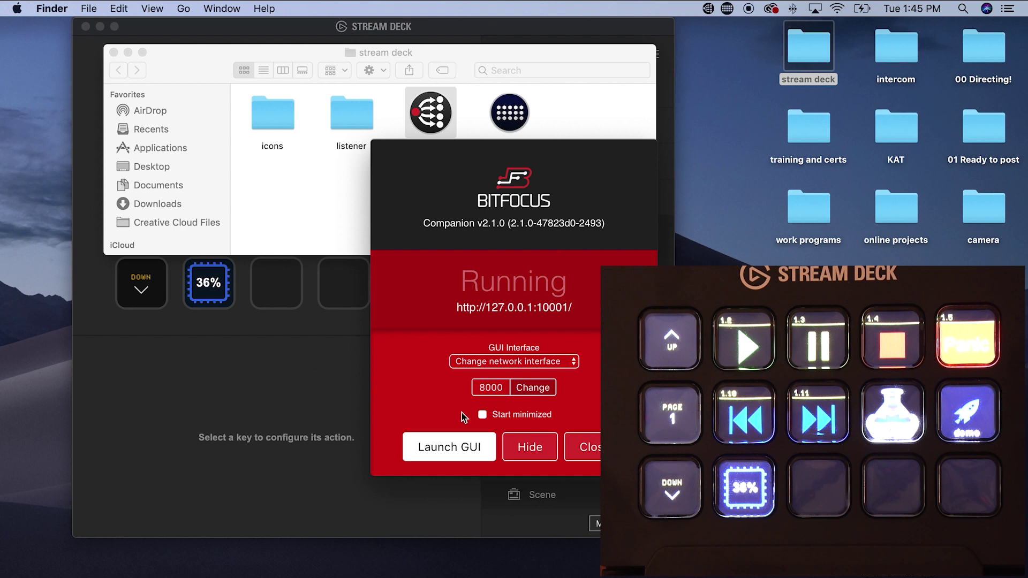
pyautogui.click(530, 448)
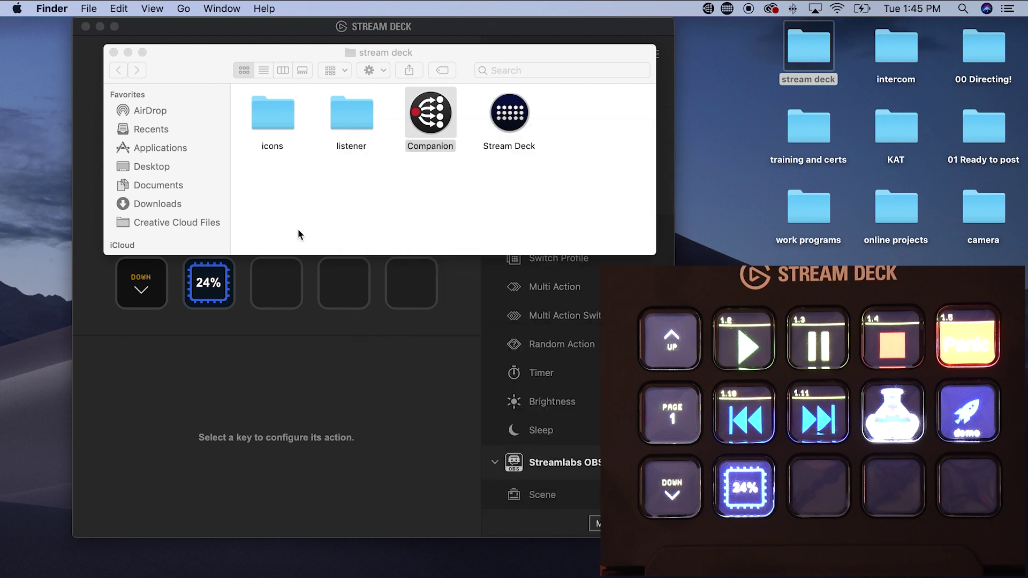
pyautogui.click(114, 52)
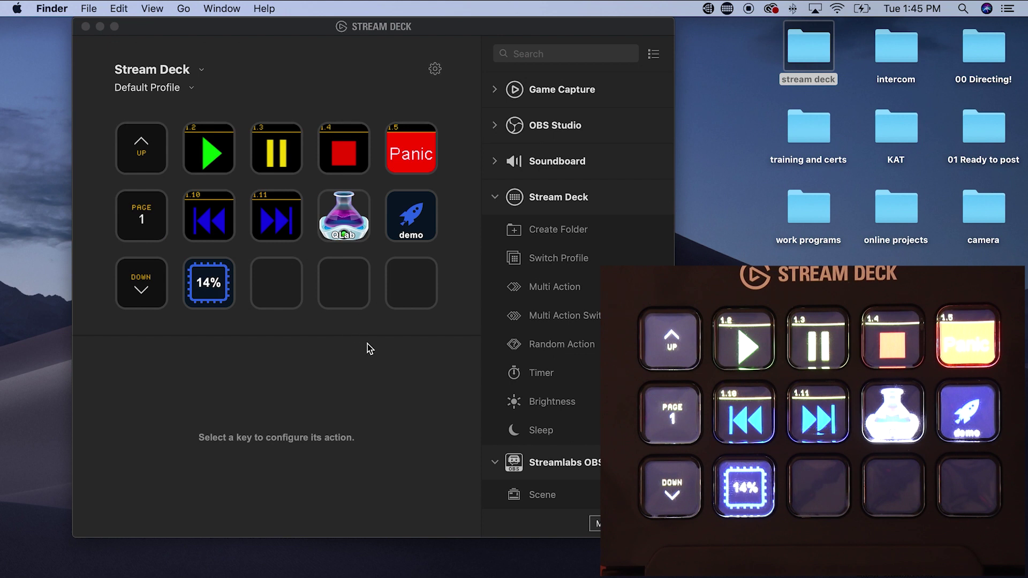
# Open demo.qlab4 and move between cues, playing and then stopping cue 2
pyautogui.click(86, 27)
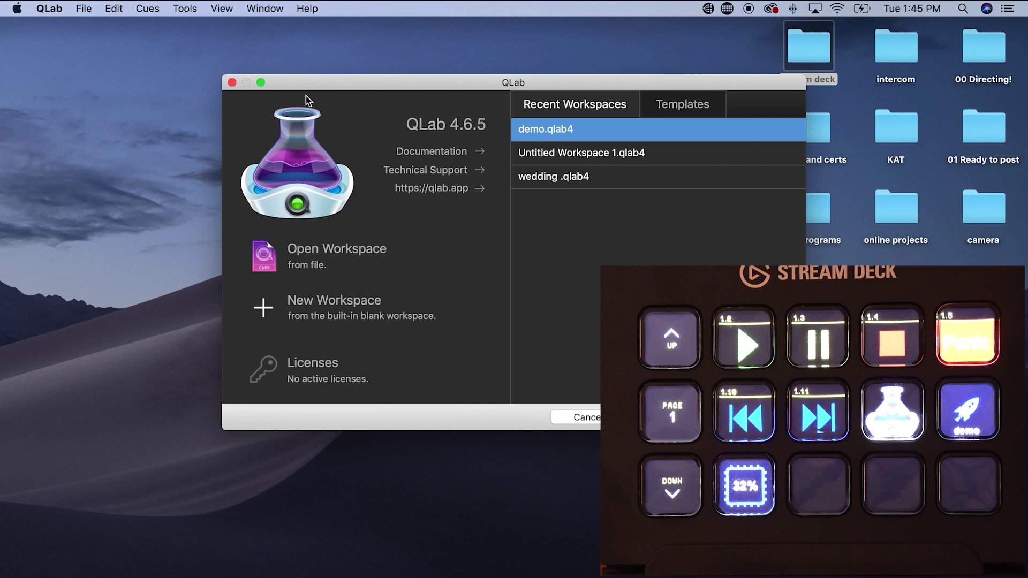
pyautogui.click(231, 83)
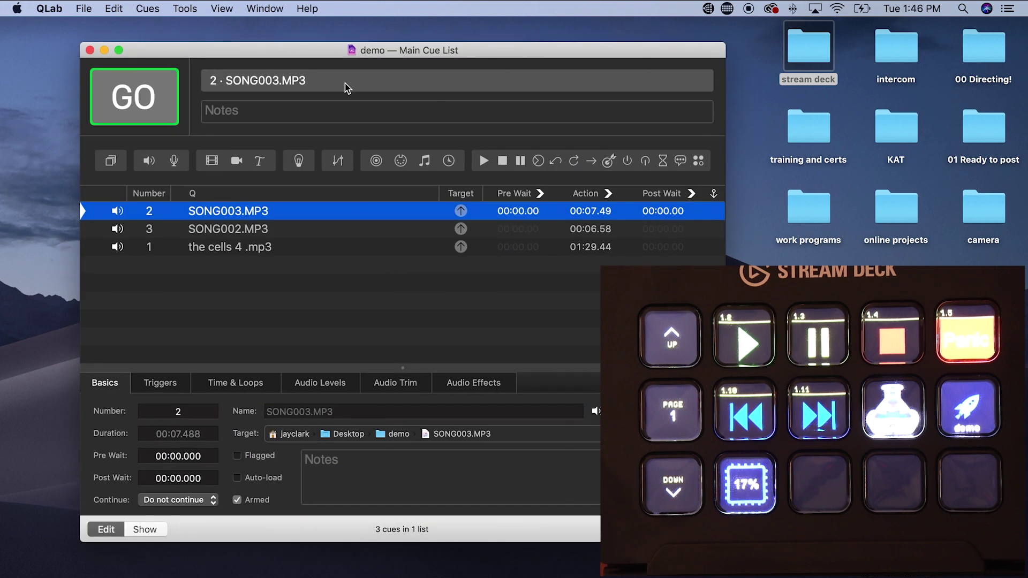
pyautogui.click(90, 50)
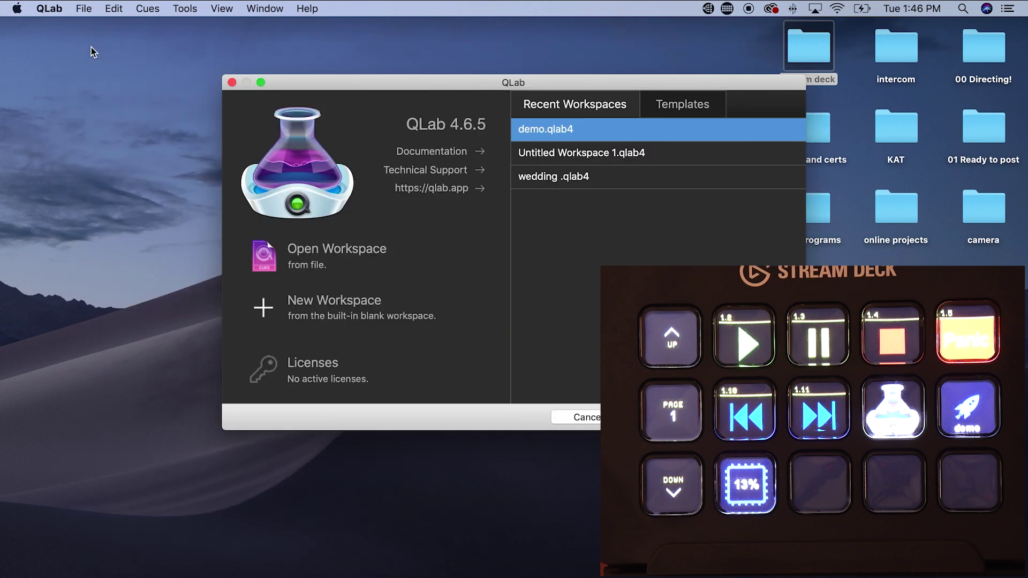
pyautogui.doubleClick(571, 134)
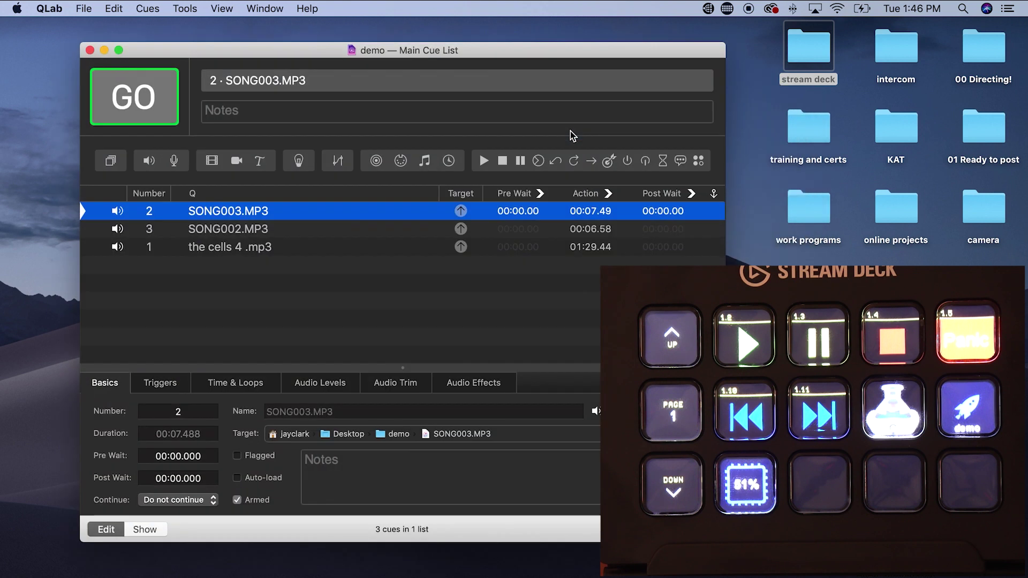
pyautogui.press('Down')
pyautogui.press('Down')
pyautogui.press('Up')
pyautogui.press('Up')
pyautogui.press('space')
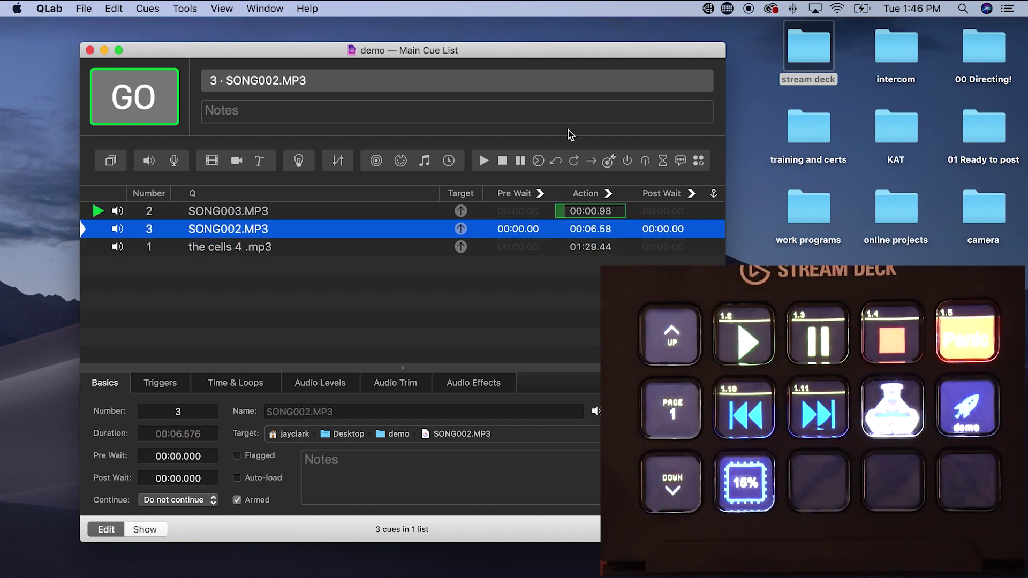
pyautogui.press('Escape')
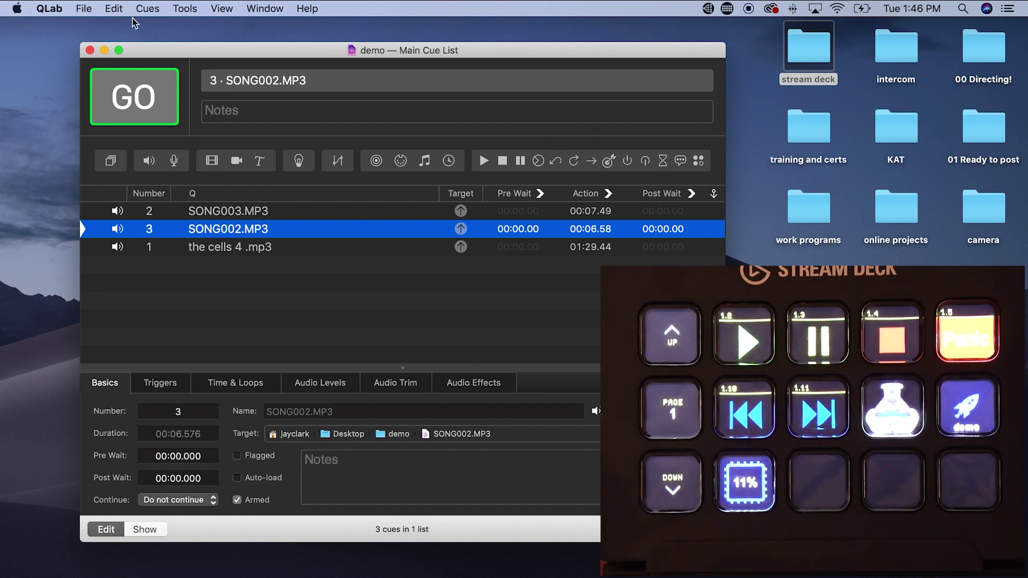
# Close the demo cue list and QLab welcome windows
pyautogui.click(90, 50)
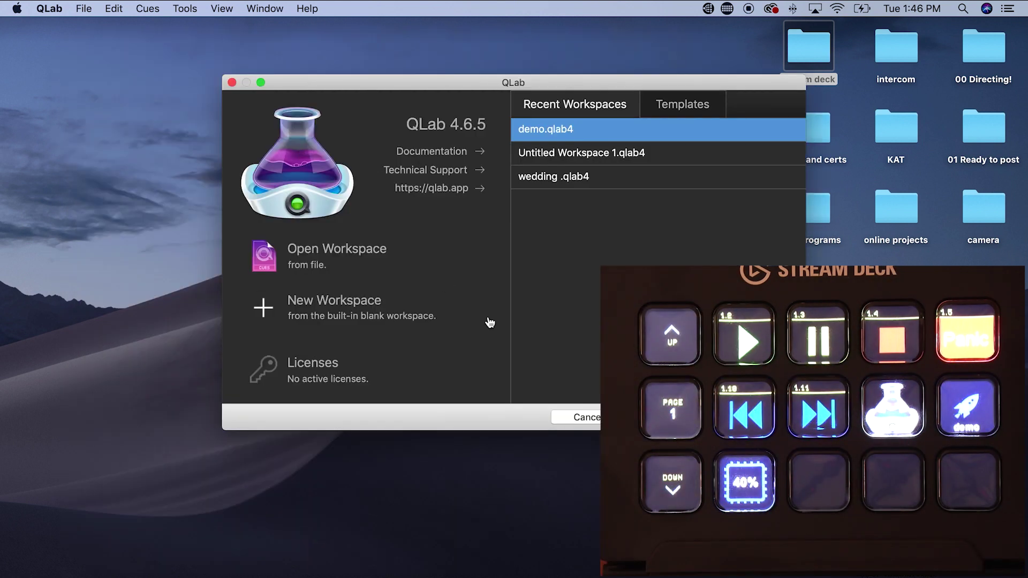
pyautogui.click(525, 335)
pyautogui.click(232, 82)
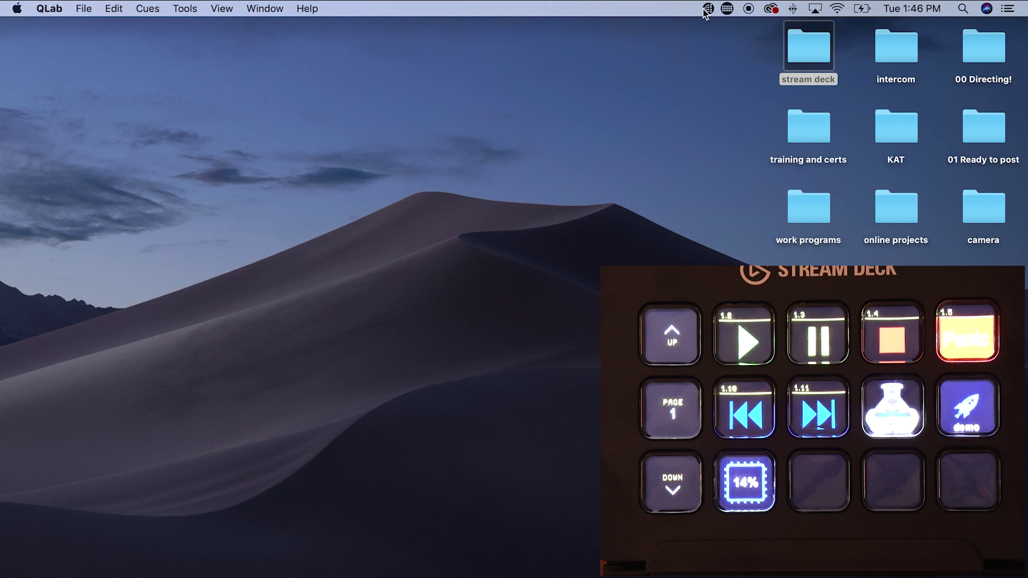
pyautogui.click(727, 8)
# Select the demo key in Stream Deck's configuration and choose Create New Icon
pyautogui.click(754, 28)
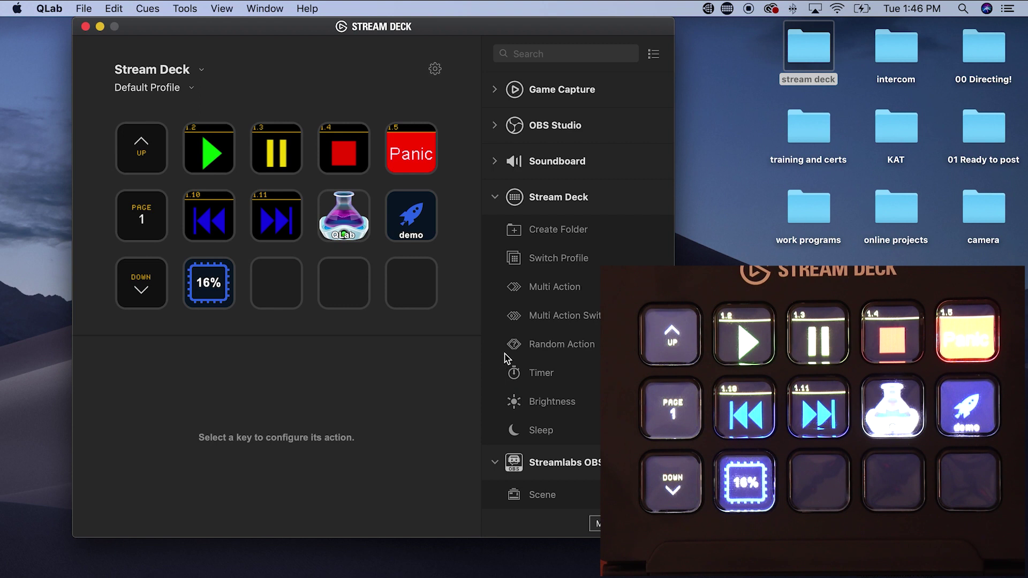
pyautogui.click(426, 230)
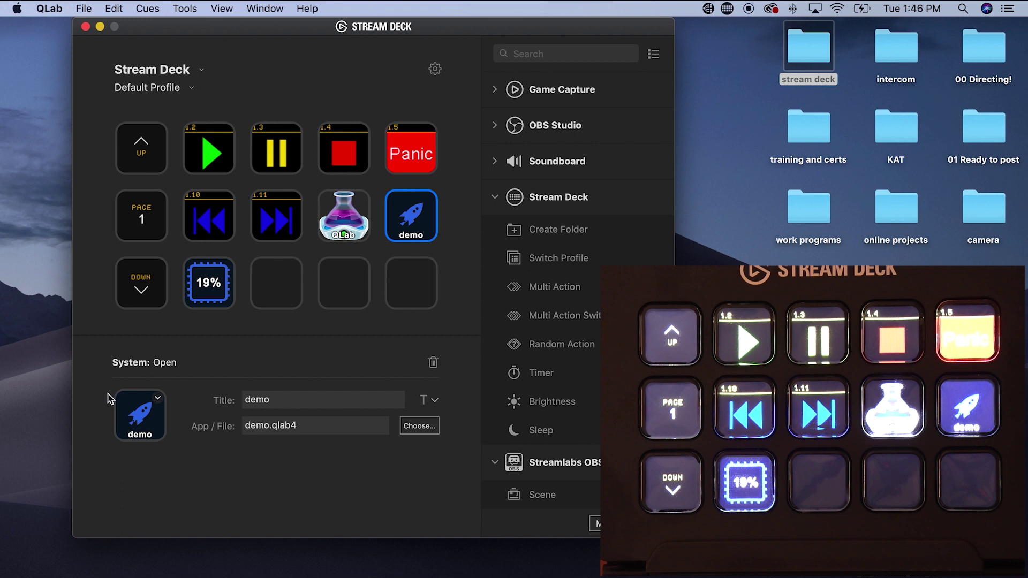
pyautogui.click(158, 398)
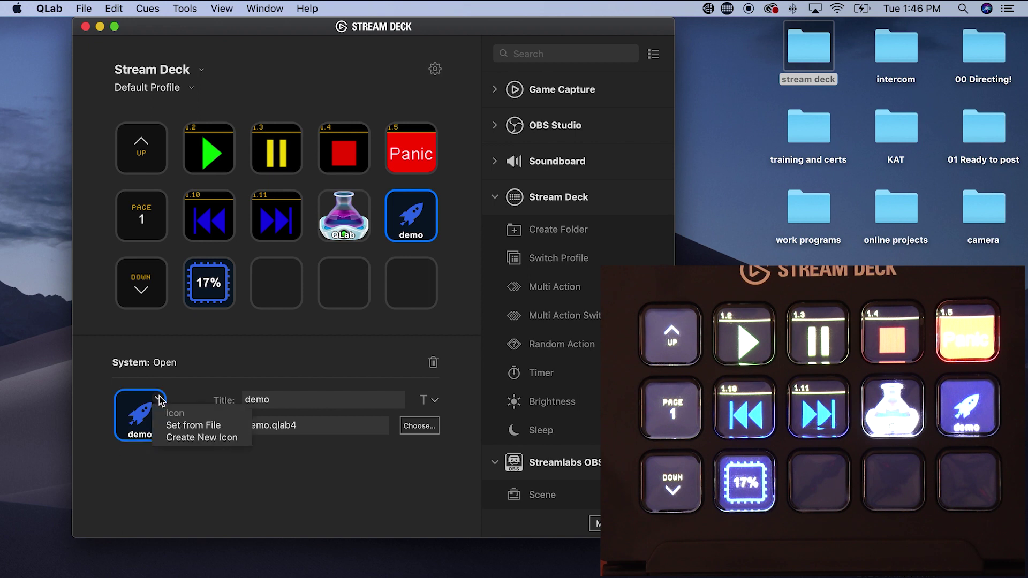
pyautogui.click(204, 436)
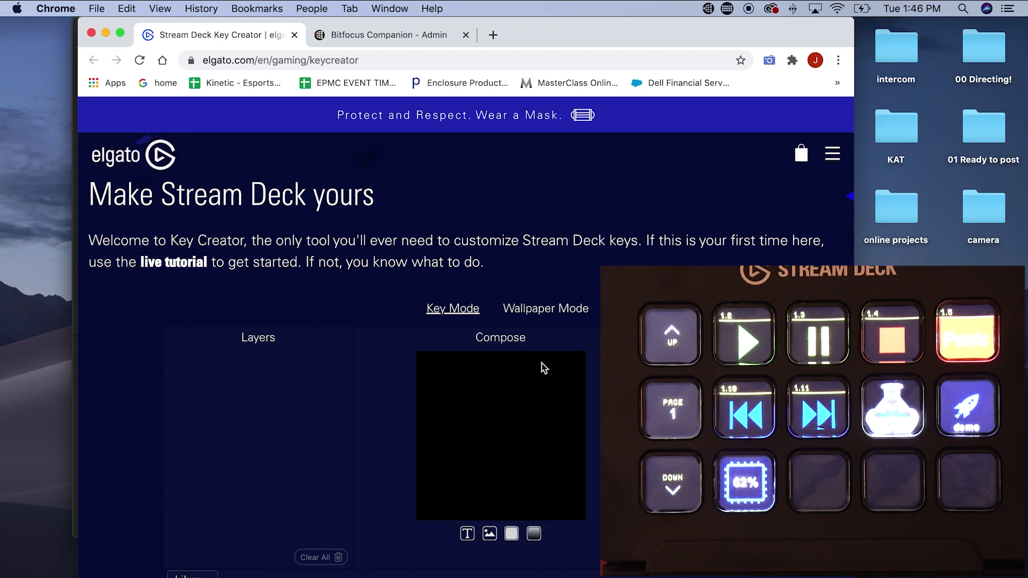
# Add the blue folder icon from the Library to the Compose canvas, plus a text layer
pyautogui.scroll(-3, 544, 369)
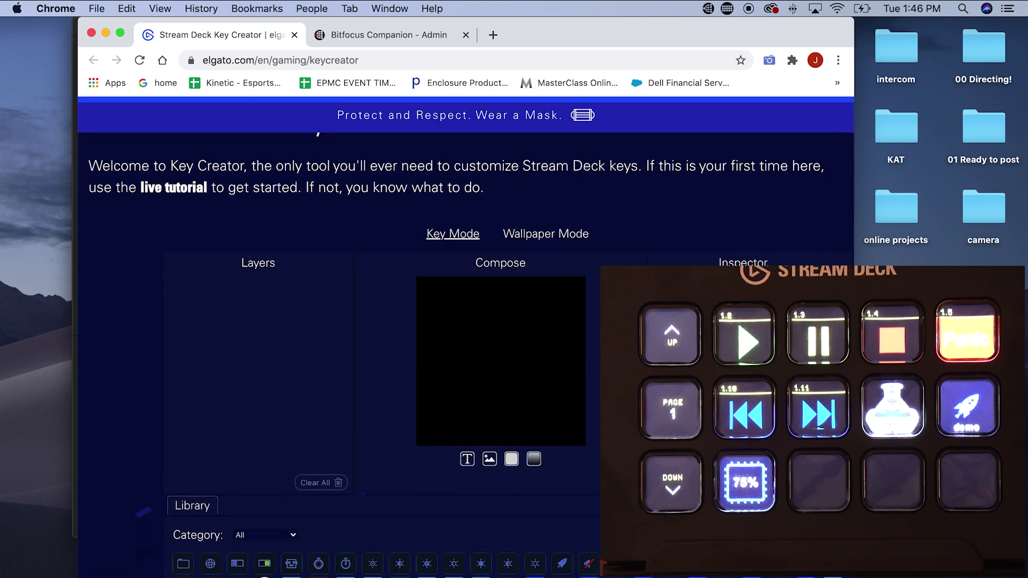
pyautogui.scroll(-10, 409, 411)
pyautogui.scroll(6, 379, 254)
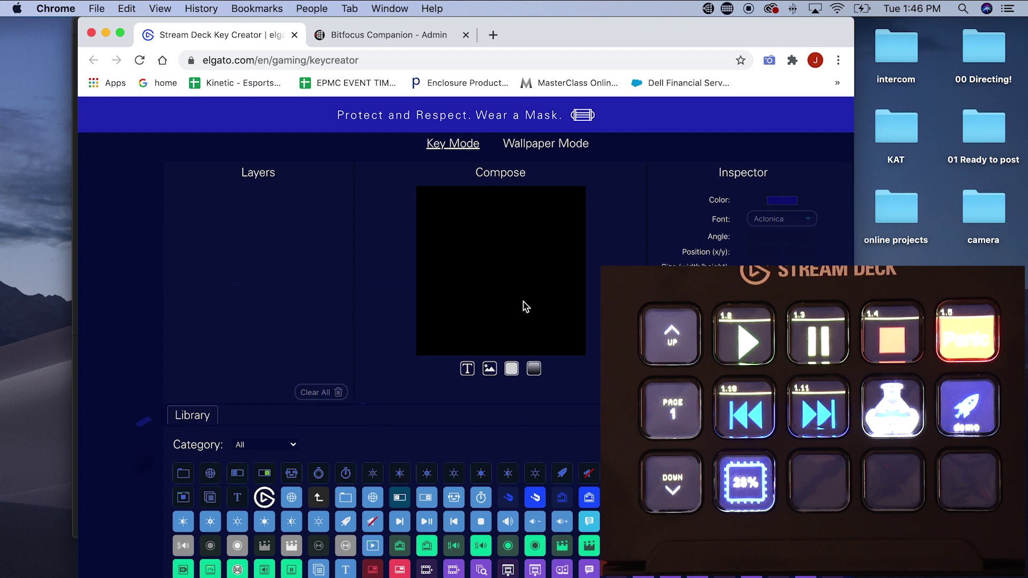
pyautogui.scroll(-3, 524, 306)
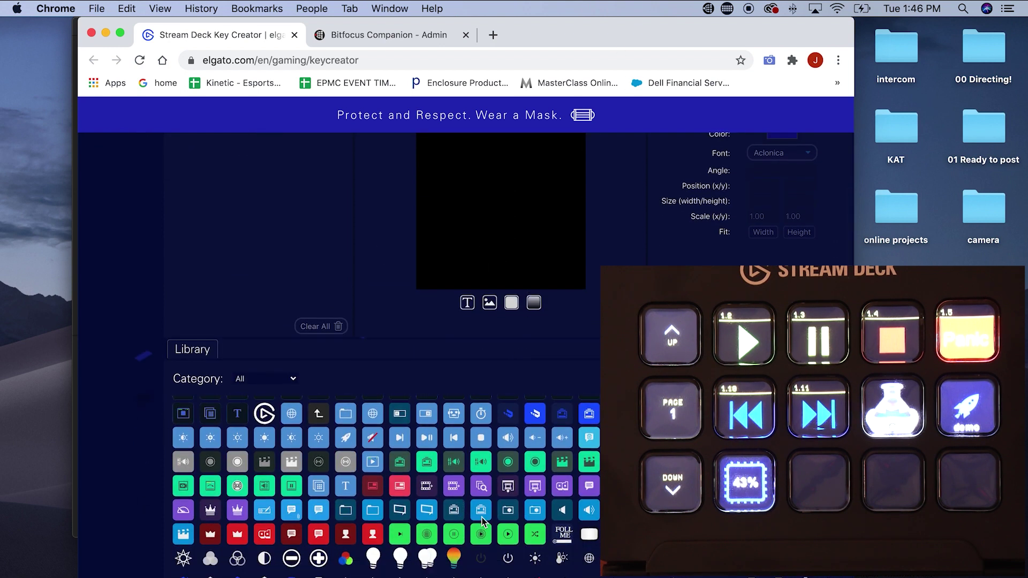
pyautogui.click(496, 234)
pyautogui.press('Escape')
pyautogui.scroll(4, 487, 368)
pyautogui.scroll(-7, 523, 319)
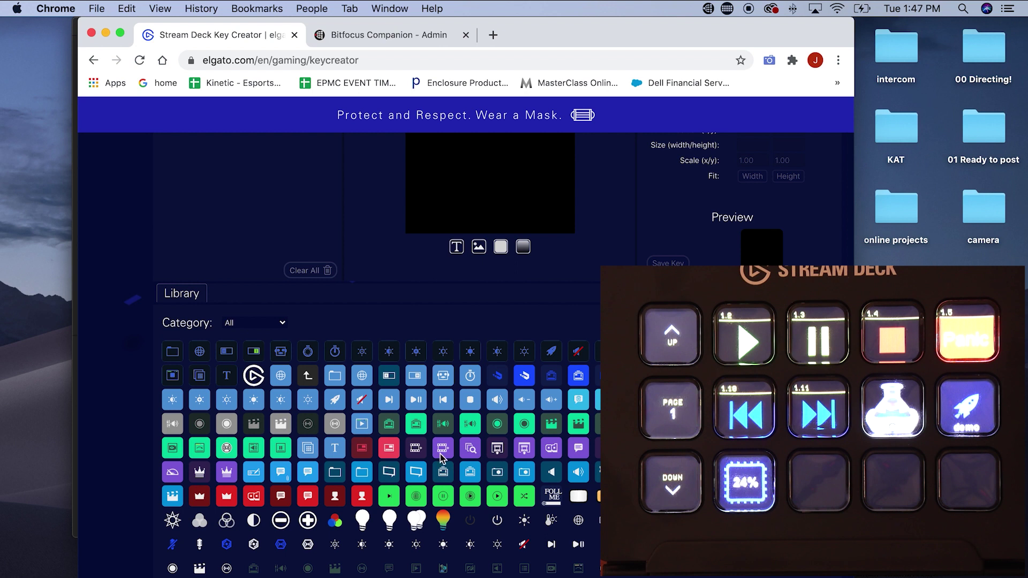
pyautogui.scroll(2, 584, 452)
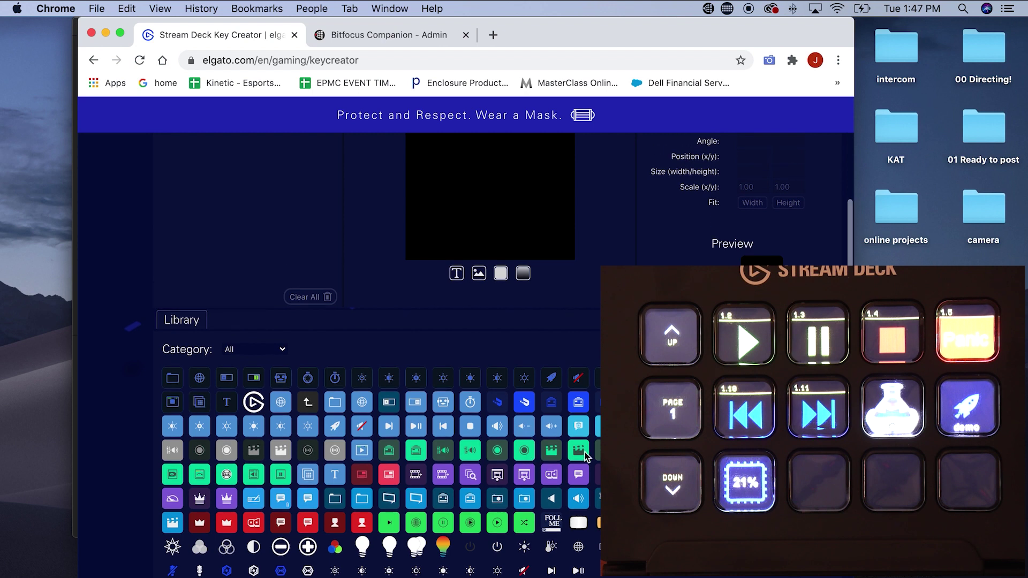
pyautogui.scroll(2, 582, 454)
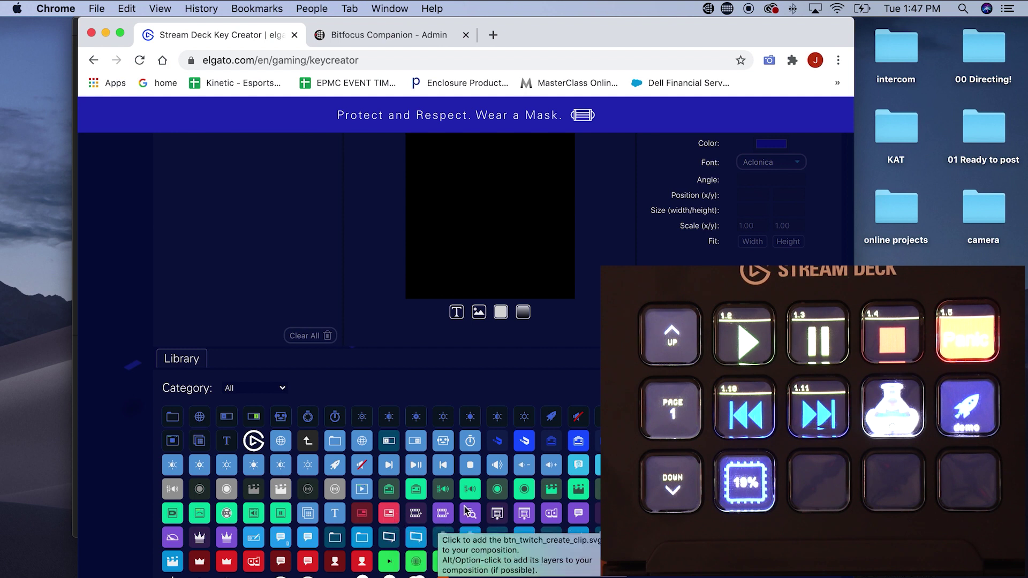
pyautogui.scroll(-2, 396, 514)
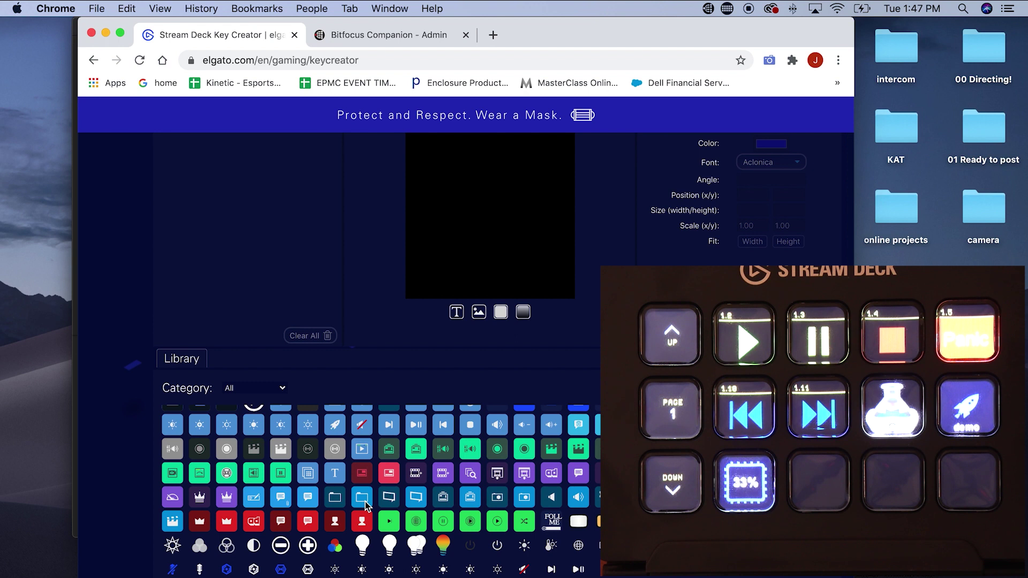
pyautogui.scroll(2, 491, 278)
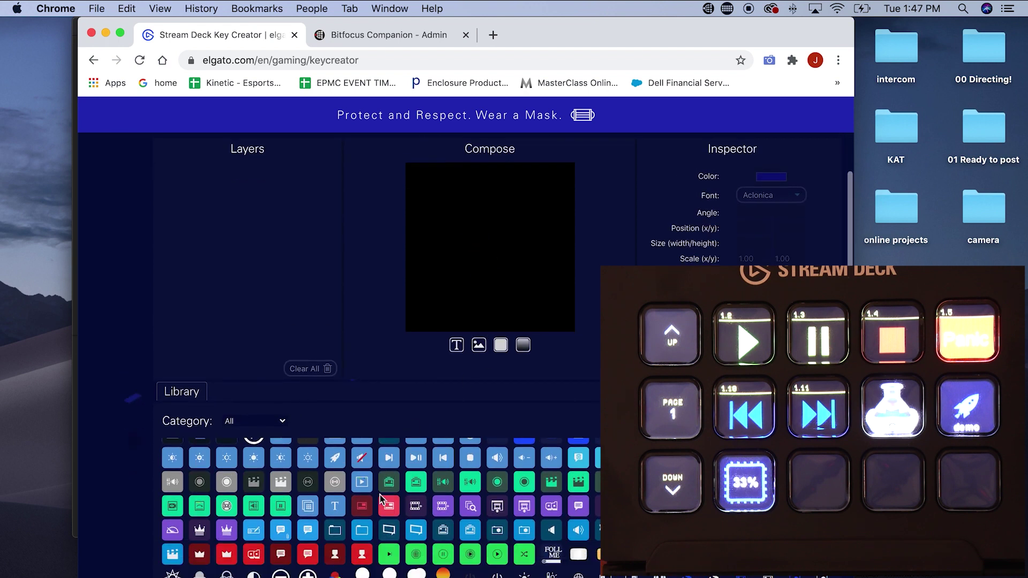
pyautogui.doubleClick(367, 538)
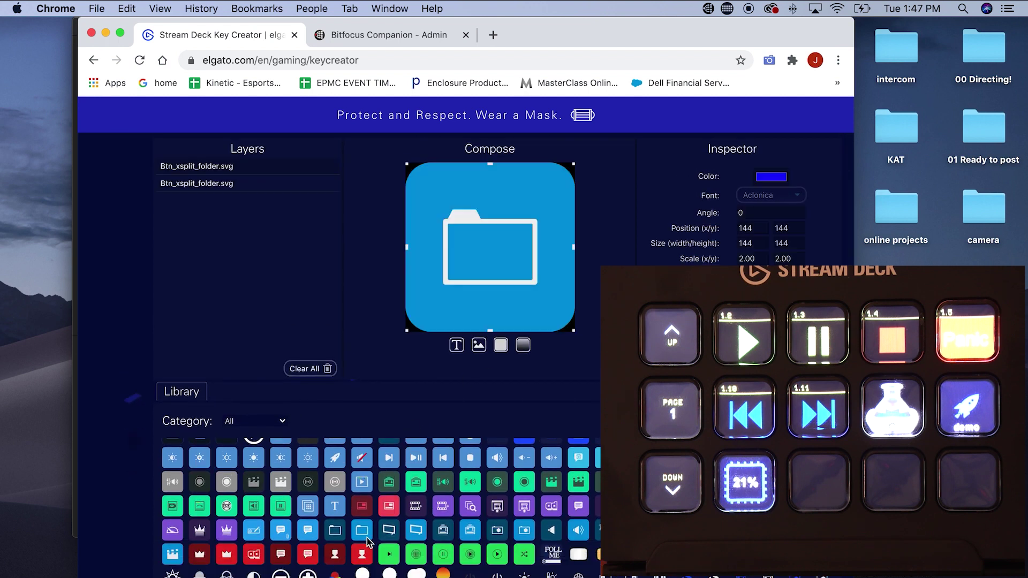
pyautogui.scroll(4, 410, 390)
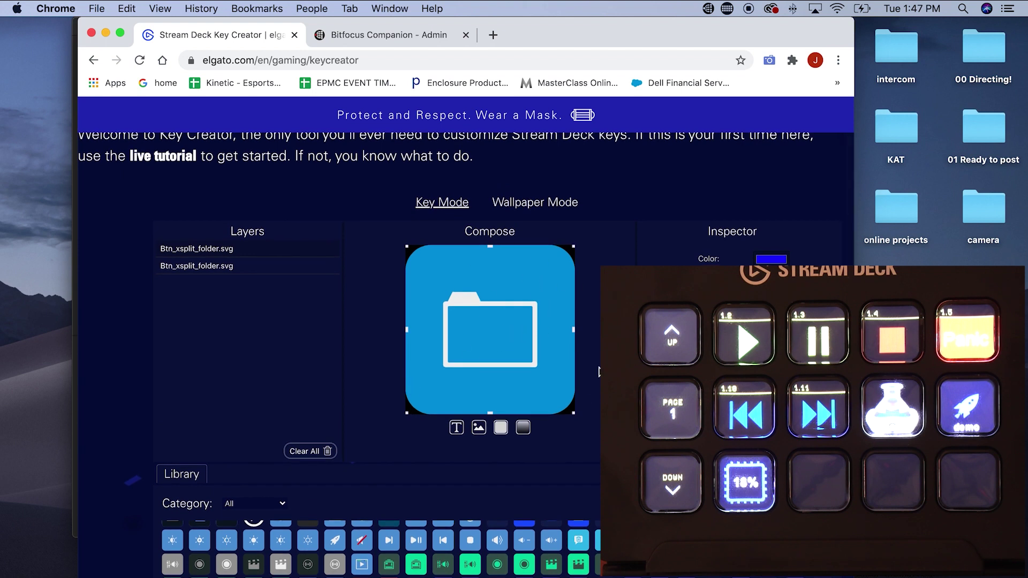
pyautogui.click(456, 428)
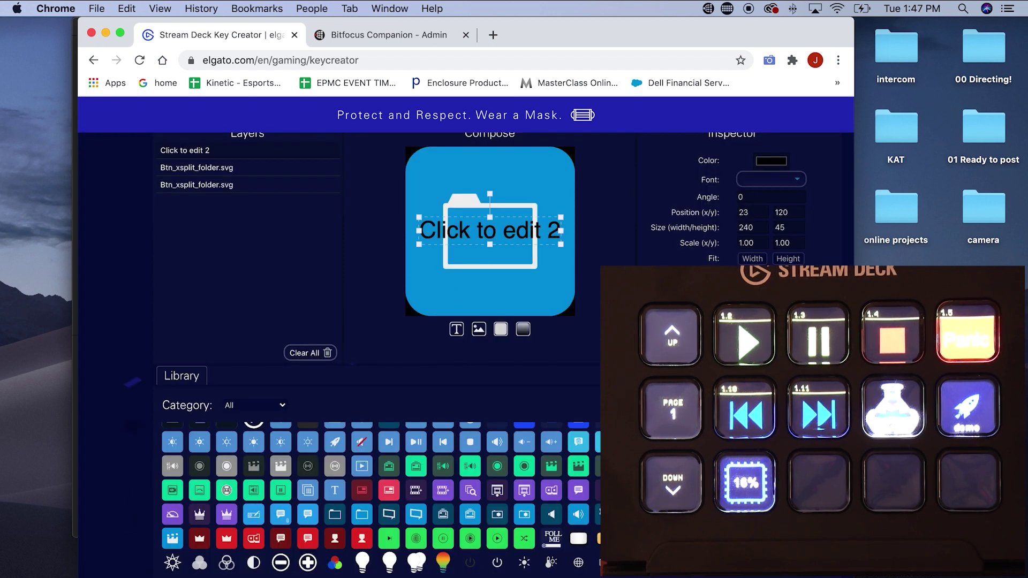
# Replace the placeholder caption on the folder key with the text QLAB DEMO
pyautogui.click(553, 230)
pyautogui.write('q')
pyautogui.press('BackSpace')
pyautogui.press('BackSpace')
pyautogui.press('Delete')
pyautogui.press('BackSpace')
pyautogui.press('BackSpace')
pyautogui.press('BackSpace')
pyautogui.press('BackSpace')
pyautogui.press('BackSpace')
pyautogui.press('BackSpace')
pyautogui.press('BackSpace')
pyautogui.press('BackSpace')
pyautogui.press('BackSpace')
pyautogui.press('BackSpace')
pyautogui.press('BackSpace')
pyautogui.press('BackSpace')
pyautogui.press('BackSpace')
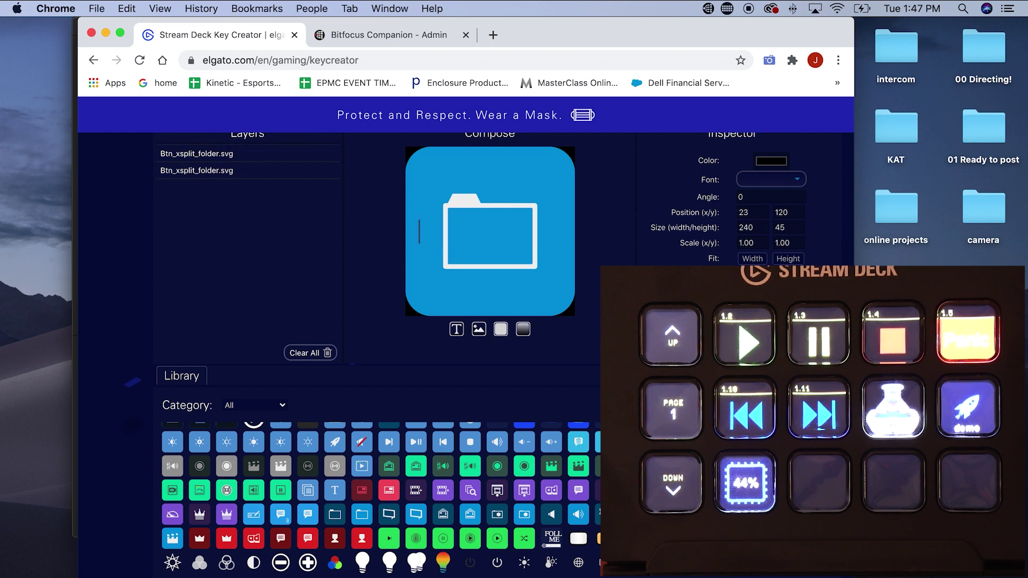
pyautogui.write('QL')
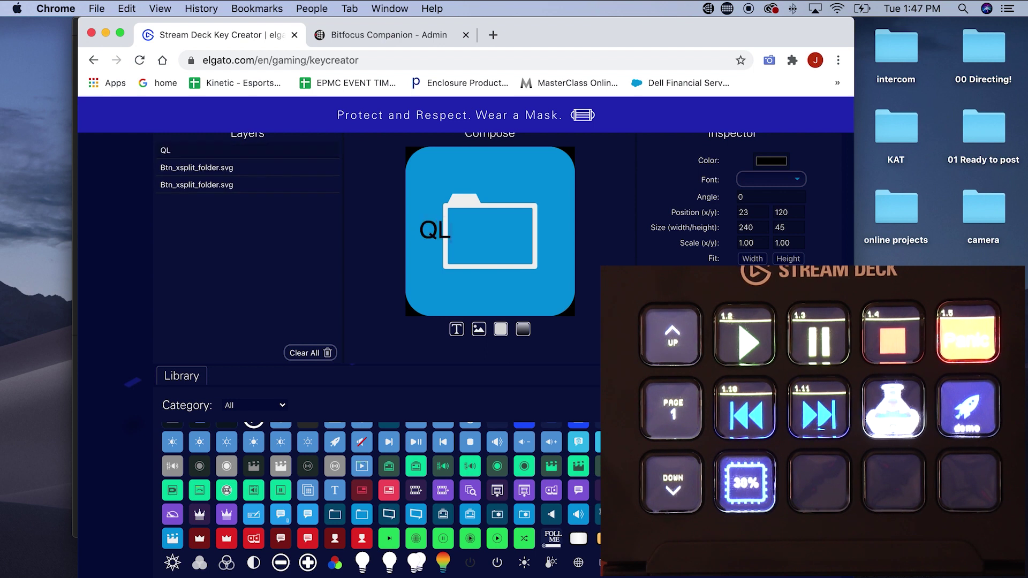
pyautogui.write('AB DEMO')
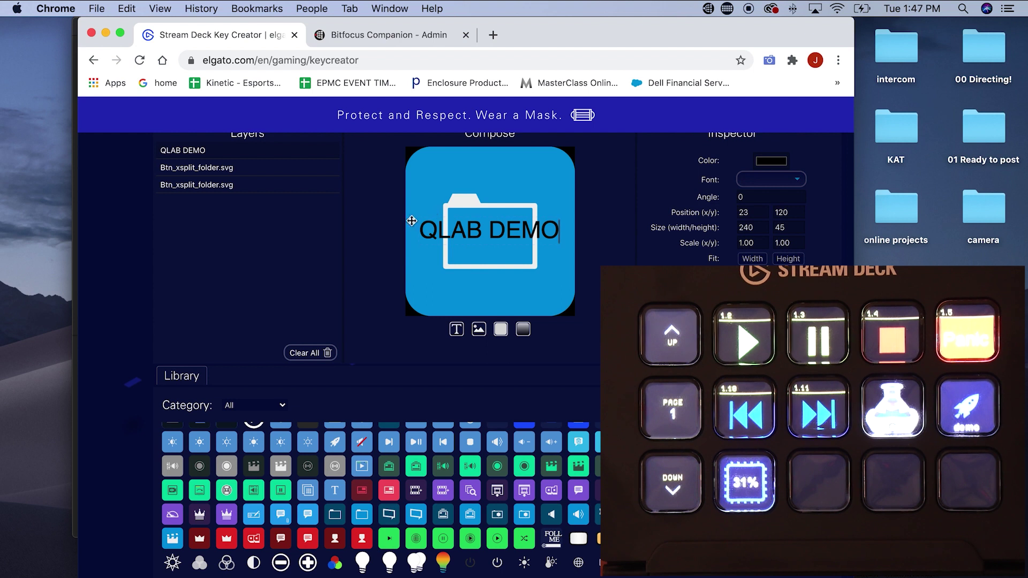
# Make QLAB DEMO yellow-green and larger, move it to the key's top, and save the key
pyautogui.moveTo(419, 228); pyautogui.dragTo(559, 238)
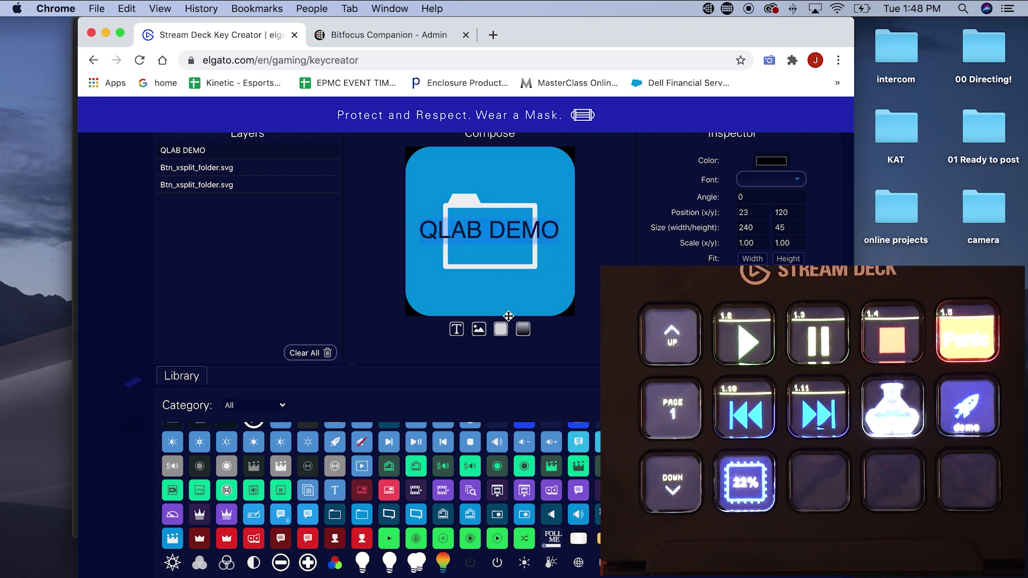
pyautogui.scroll(3, 573, 321)
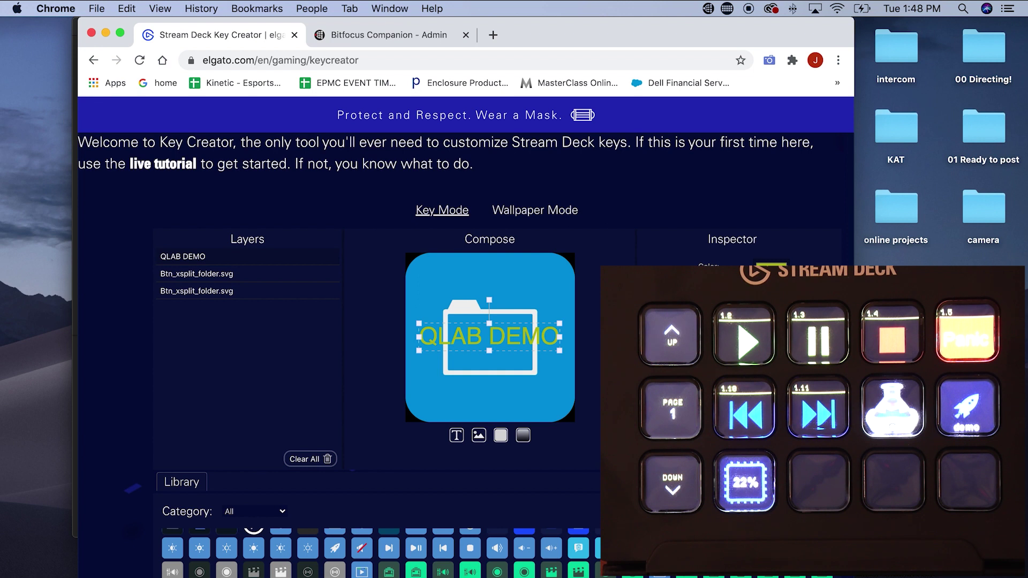
pyautogui.moveTo(561, 322); pyautogui.dragTo(585, 316)
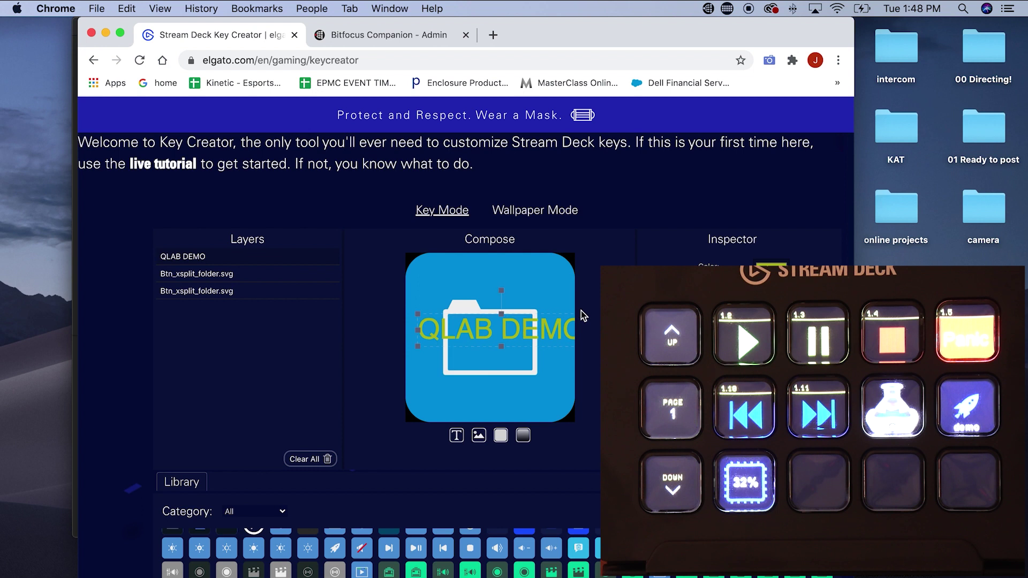
pyautogui.moveTo(511, 326); pyautogui.dragTo(489, 315)
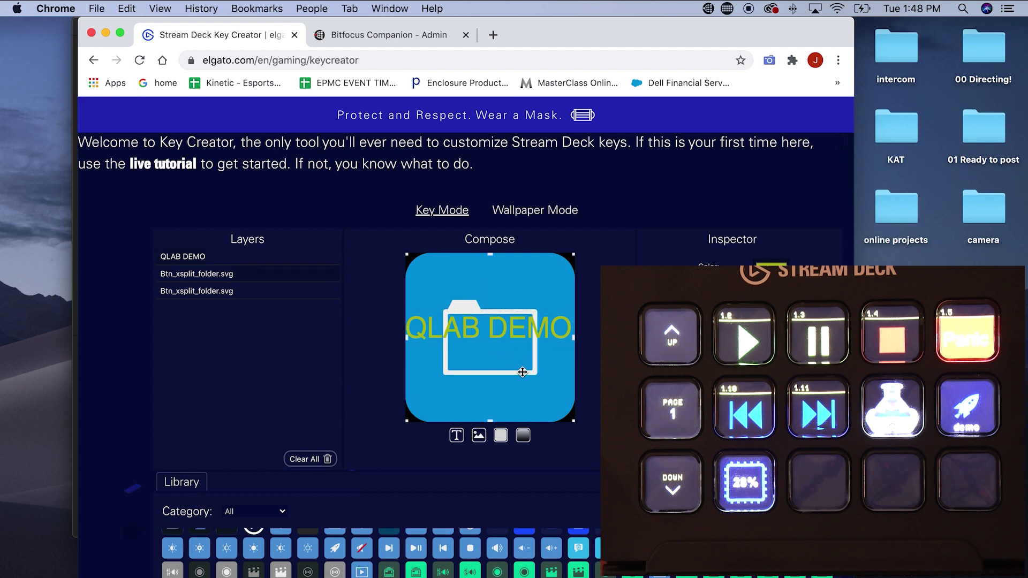
pyautogui.moveTo(482, 324); pyautogui.dragTo(484, 281)
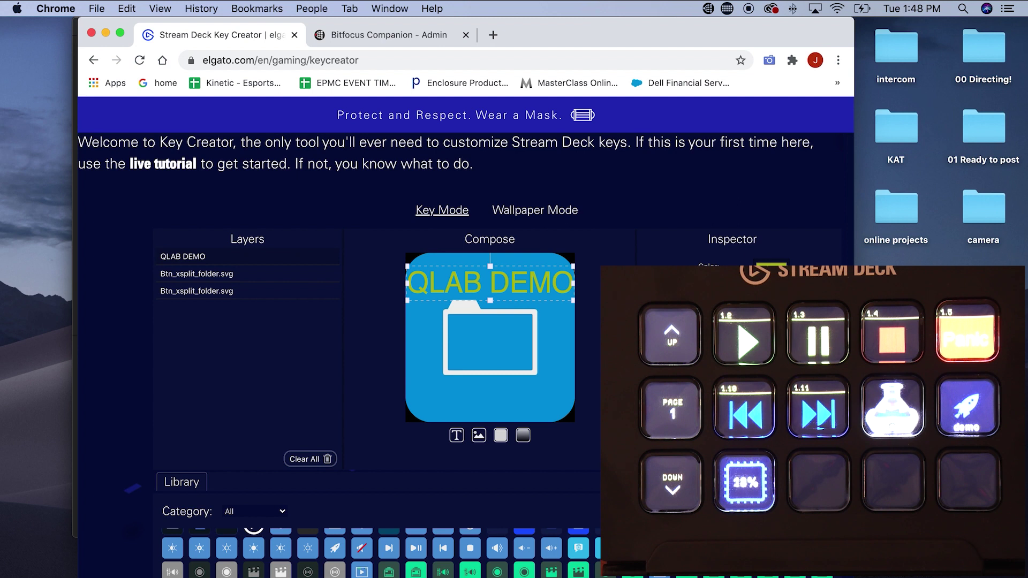
pyautogui.click(472, 341)
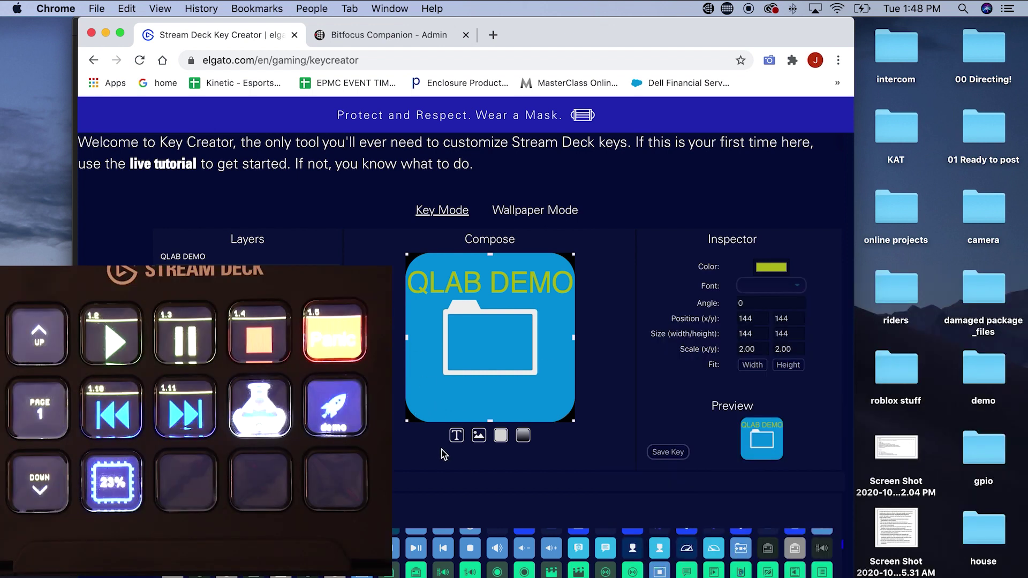
pyautogui.click(667, 452)
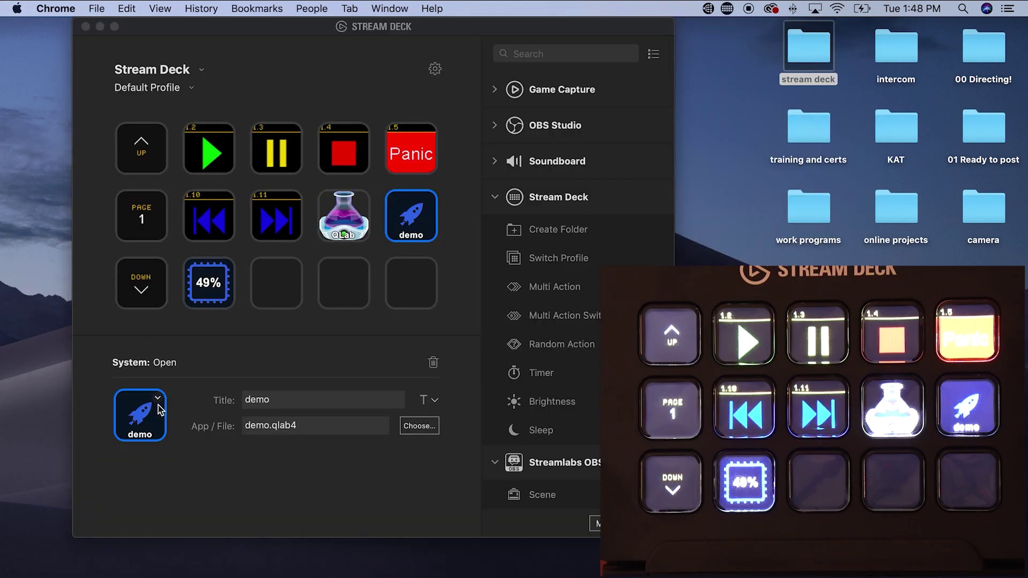
# Set the demo key's icon to streamdeck_key.png from Downloads, then close Stream Deck
pyautogui.click(158, 399)
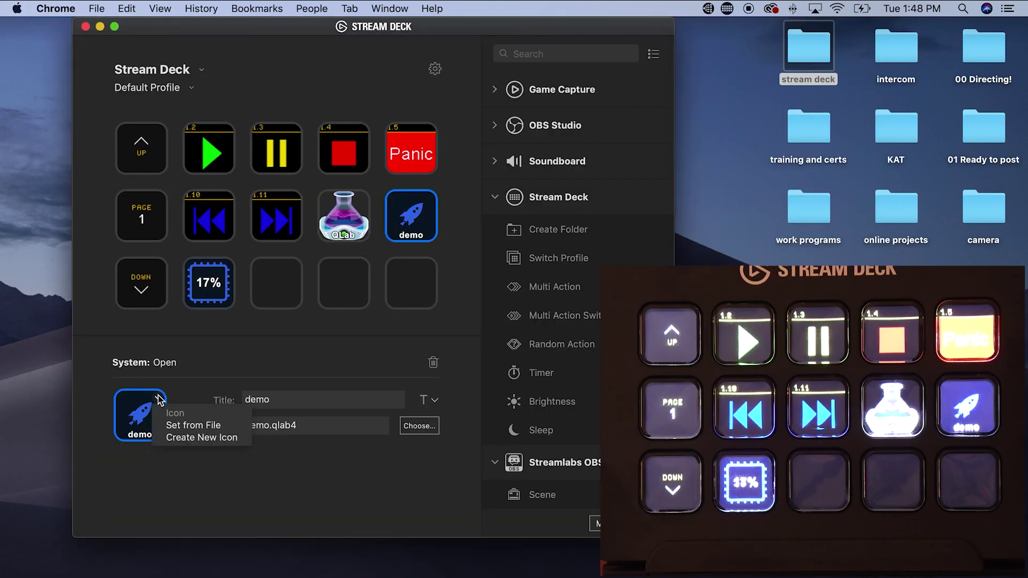
pyautogui.click(213, 426)
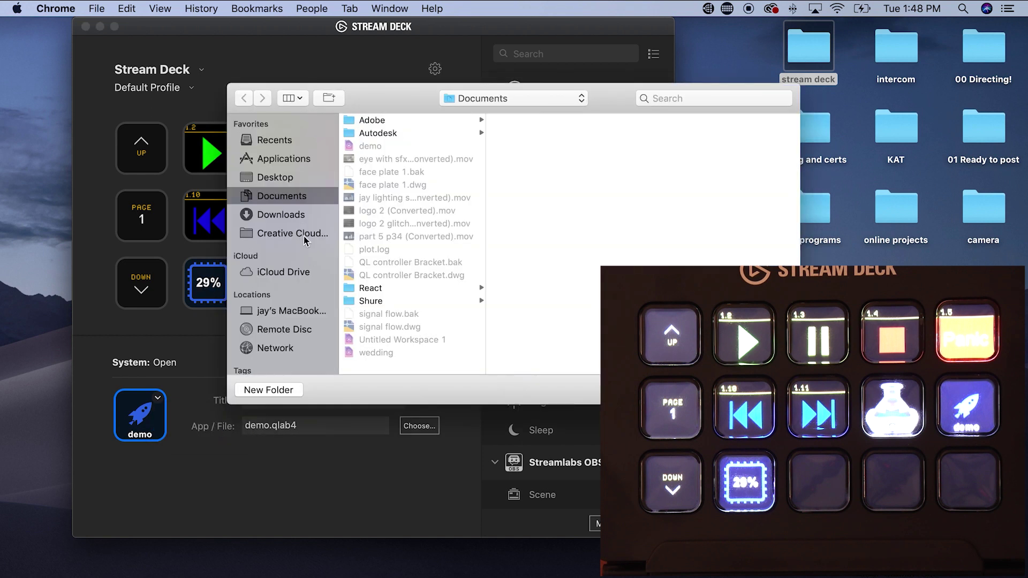
pyautogui.click(291, 176)
pyautogui.click(289, 218)
pyautogui.click(410, 120)
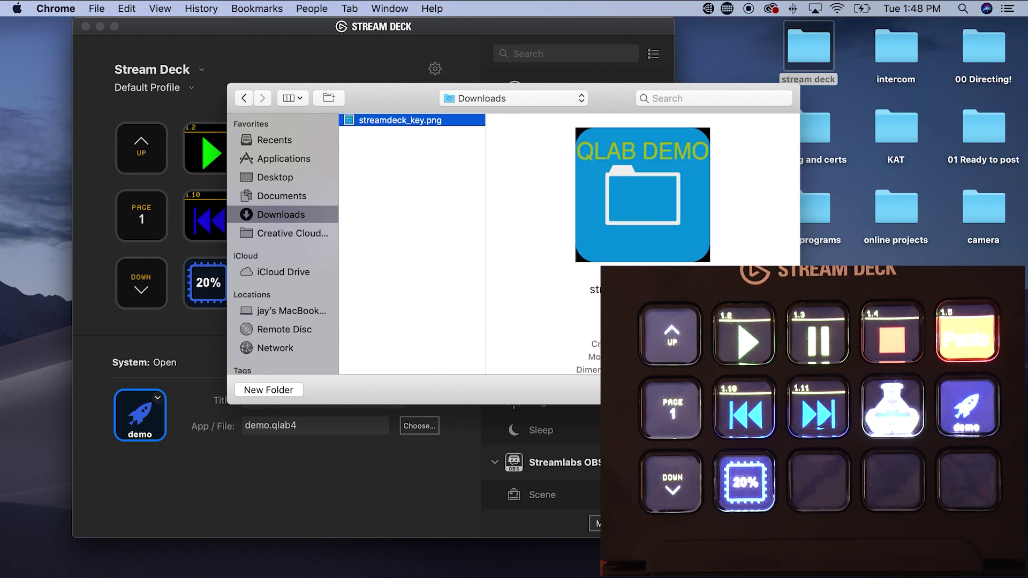
pyautogui.press('Return')
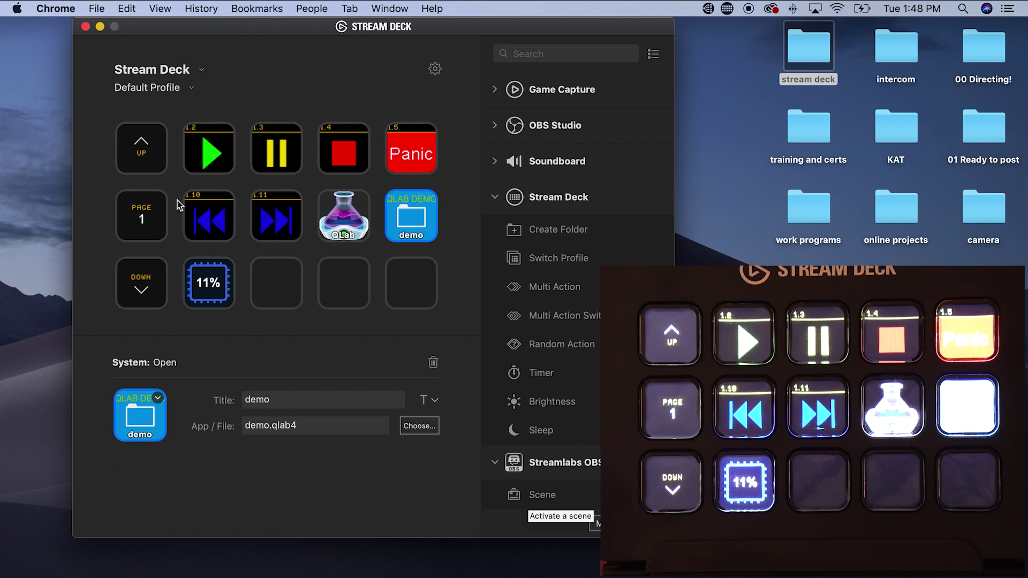
pyautogui.click(85, 26)
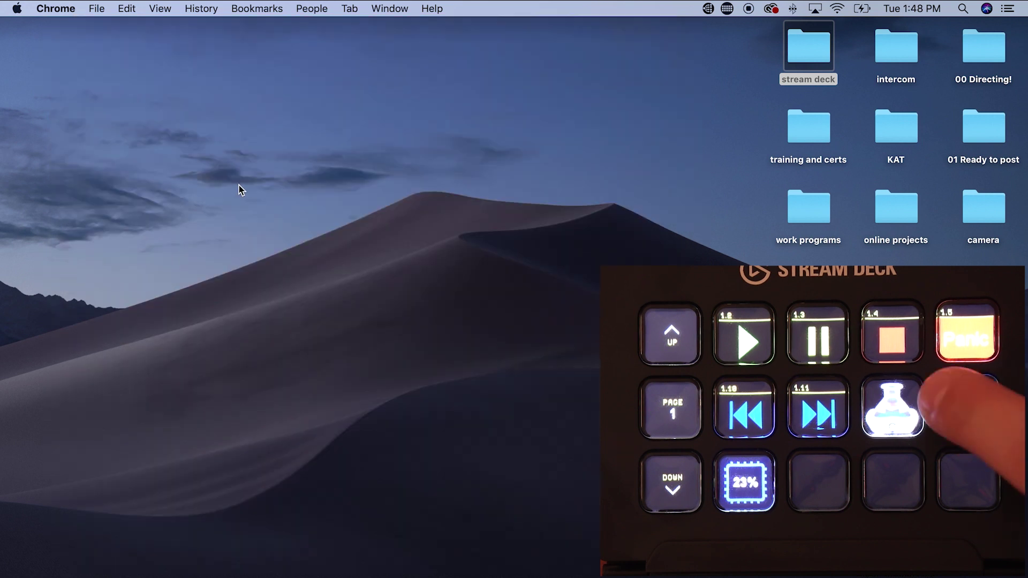